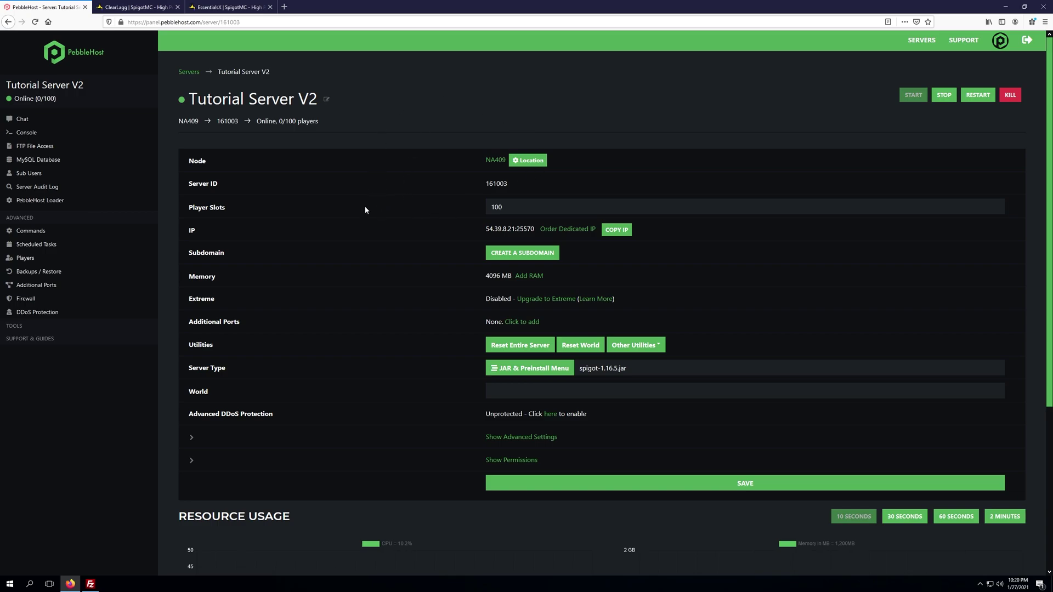
- Compare the Paper, Spigot and Craftbukkit version lists, then switch the server to Paper 1.16.5 Latest
left_click(540, 370)
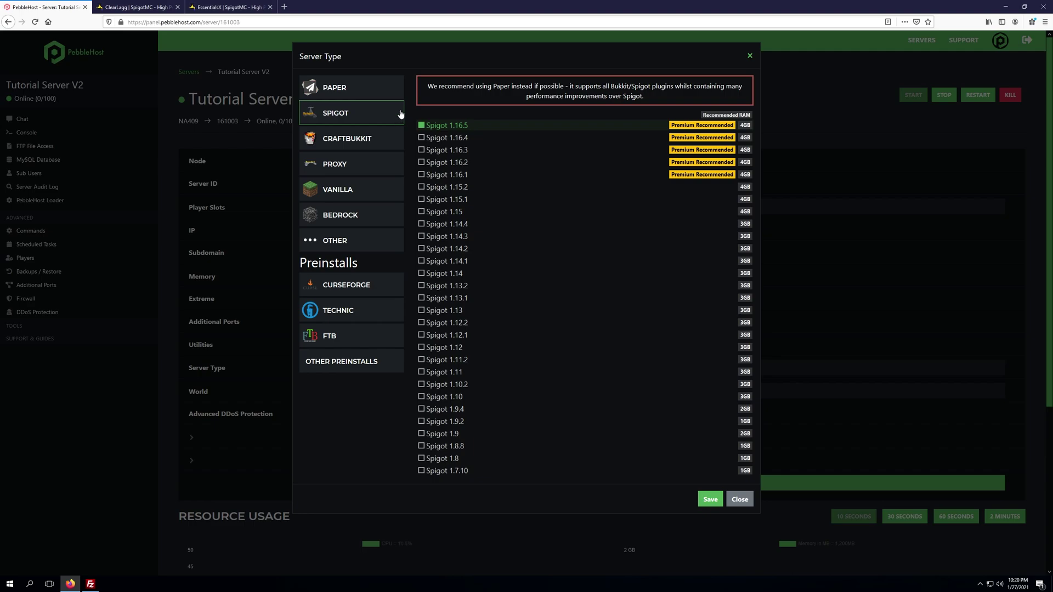
left_click(367, 89)
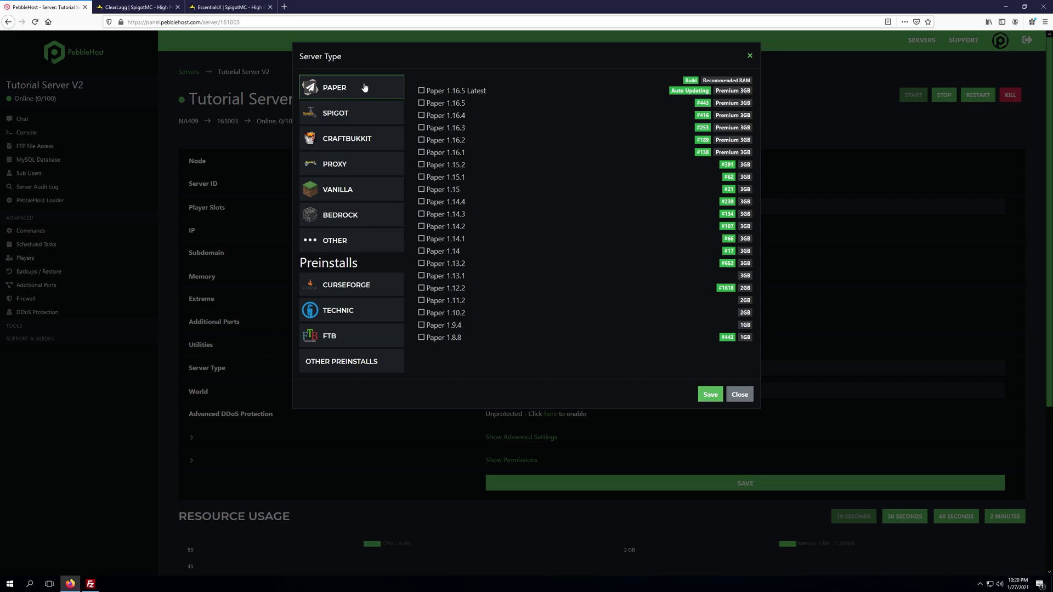
left_click(356, 116)
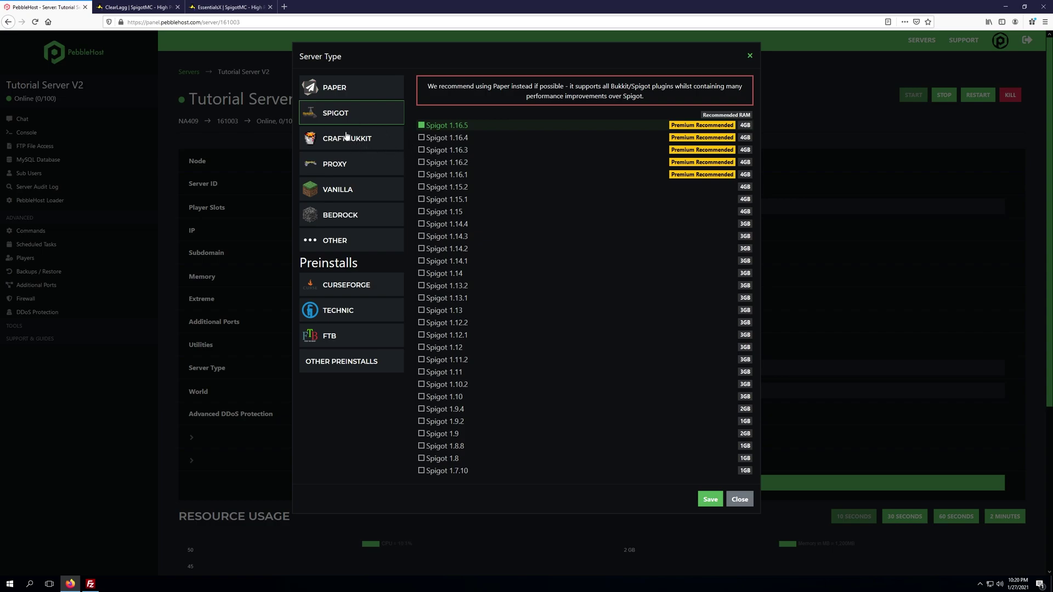
left_click(371, 144)
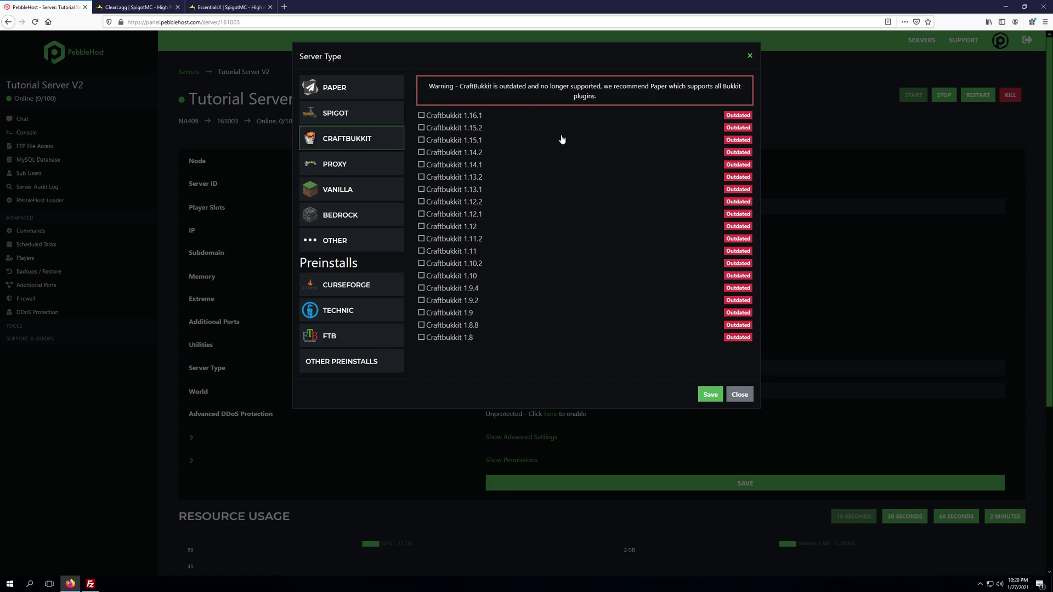
left_click(580, 179)
left_click(375, 87)
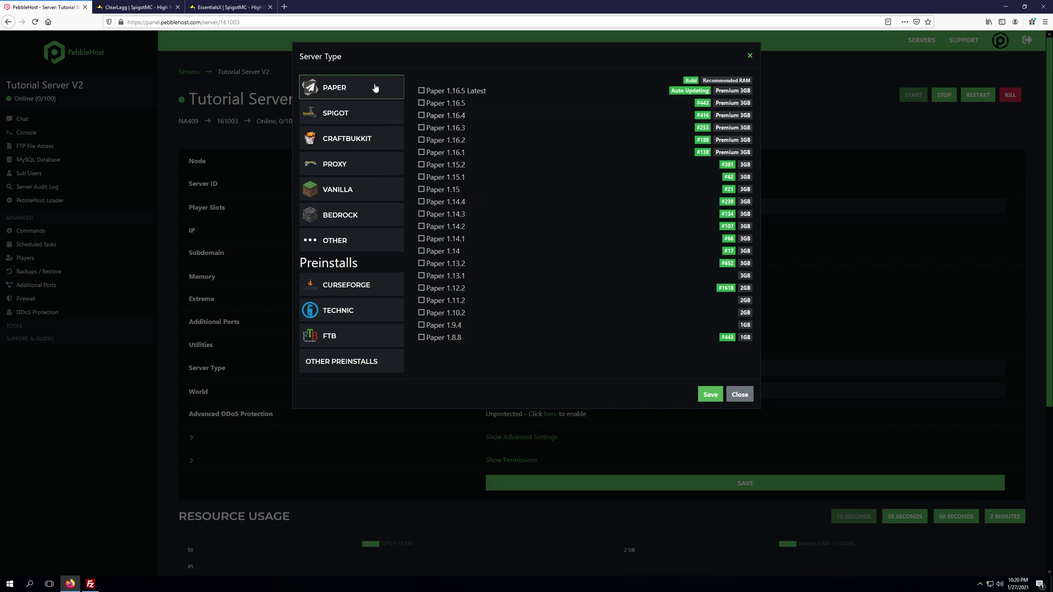
left_click(363, 113)
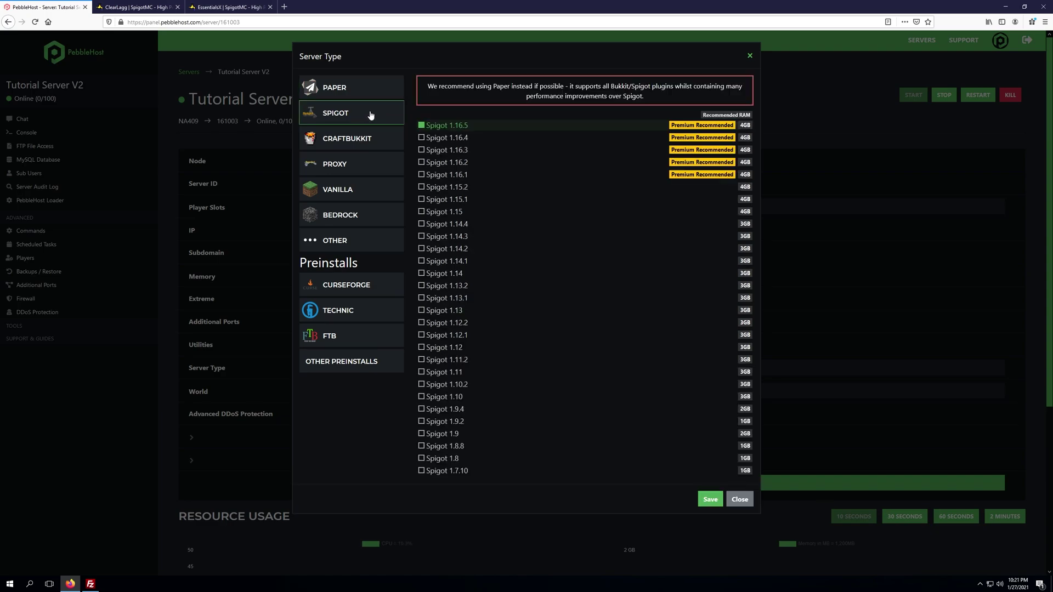
left_click(394, 145)
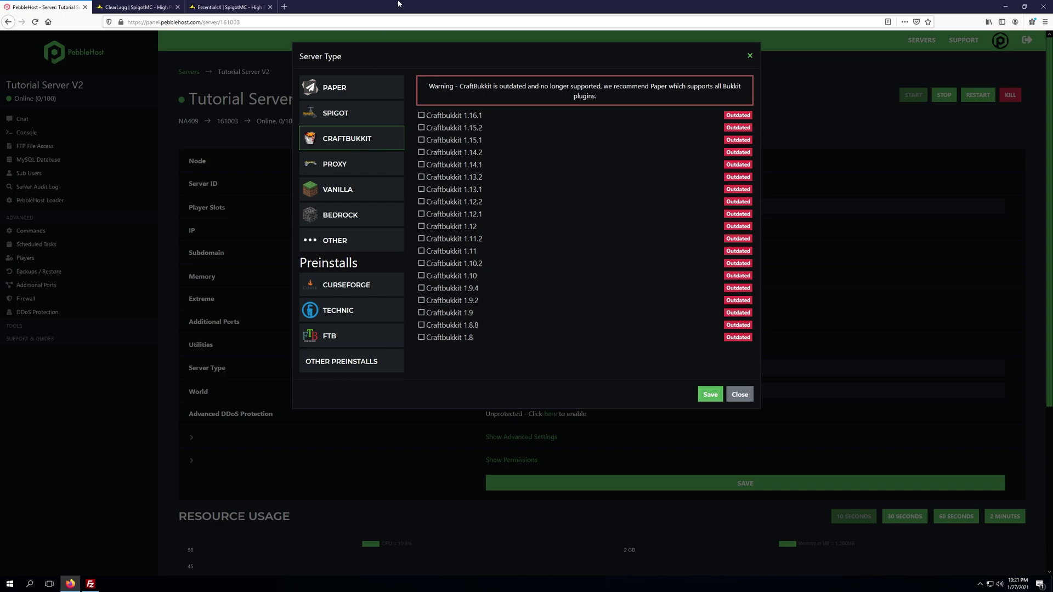
left_click(360, 88)
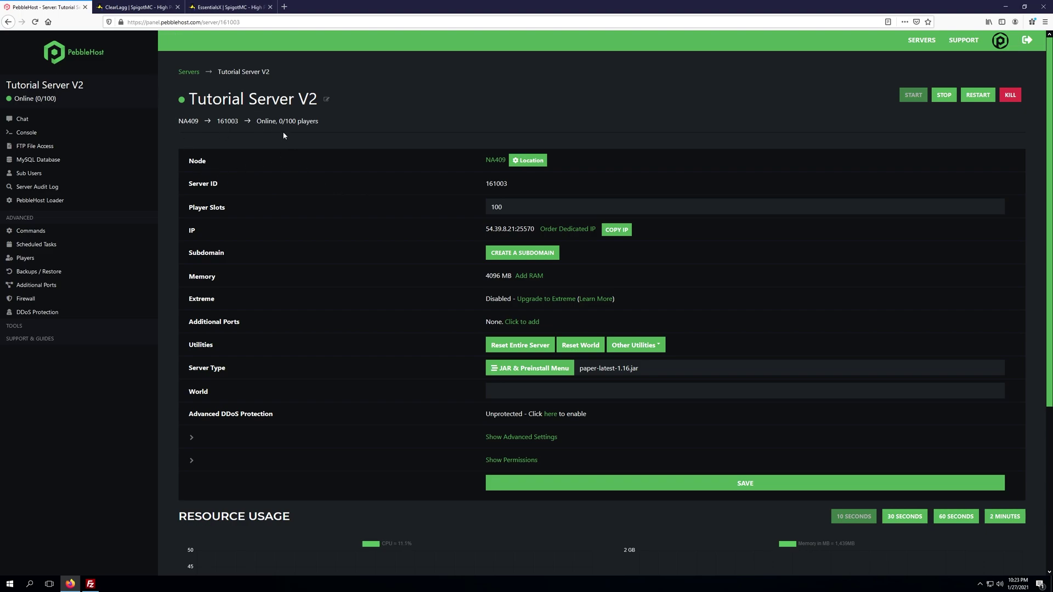
- Download the ClearLagg plugin and save Clearlag.jar to disk
left_click(135, 7)
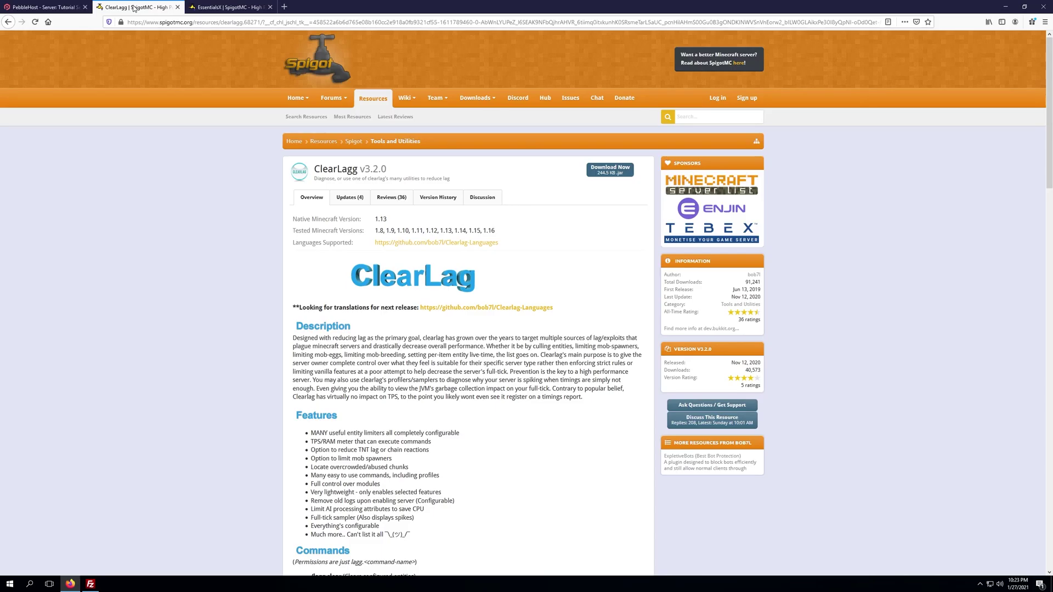
left_click(245, 9)
left_click(159, 7)
scroll(502, 233, "down", 2)
scroll(527, 274, "up", 2)
scroll(573, 324, "down", 3)
scroll(565, 320, "up", 3)
left_click(609, 170)
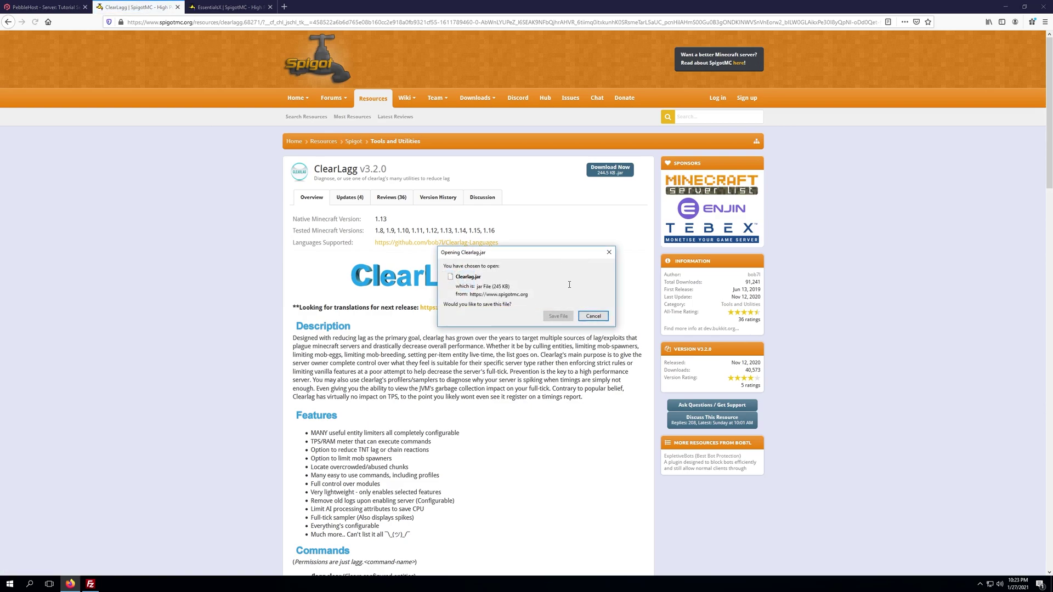
left_click(559, 316)
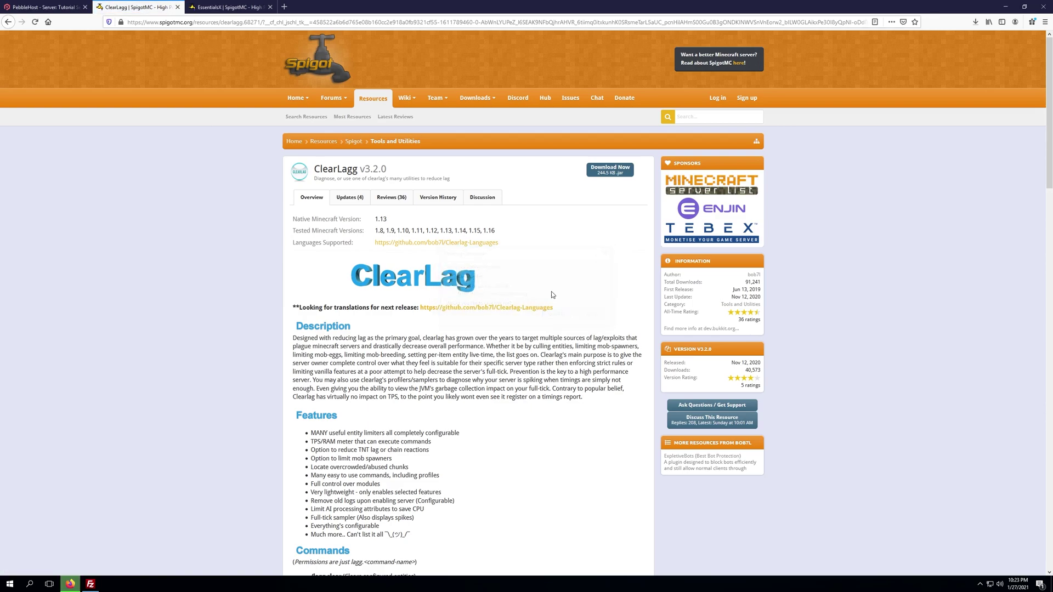
- Download and save the EssentialsX-2.18.2.0 zip from its SpigotMC page
left_click(211, 8)
scroll(559, 235, "down", 2)
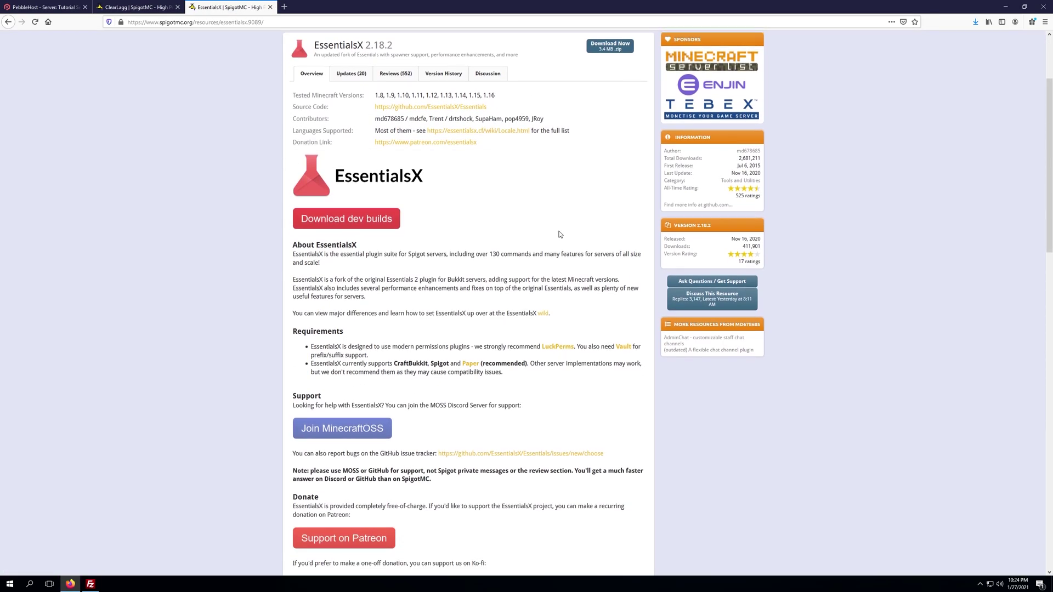
scroll(559, 234, "up", 2)
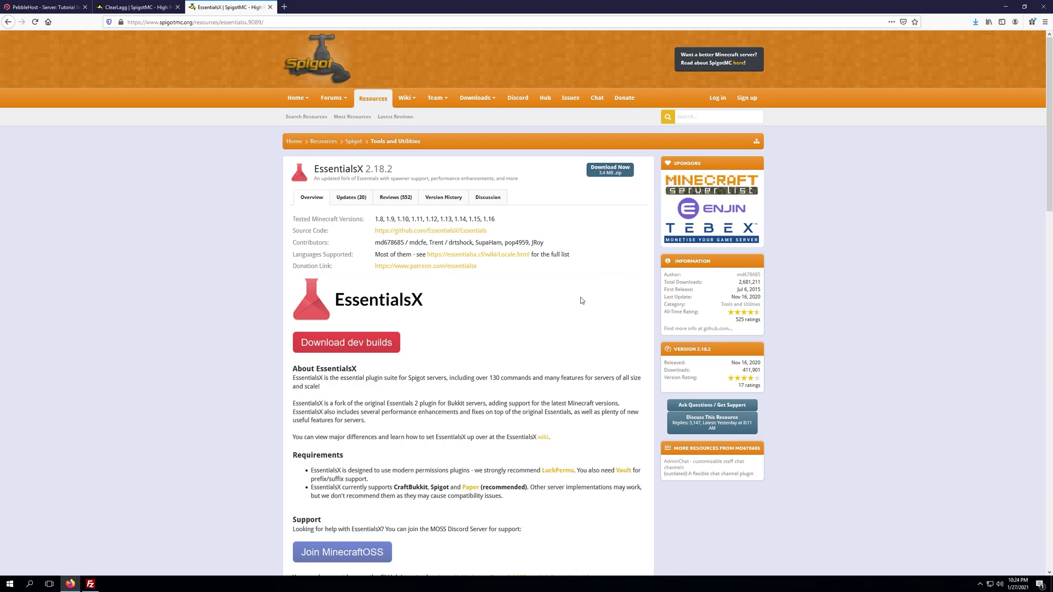
left_click(610, 173)
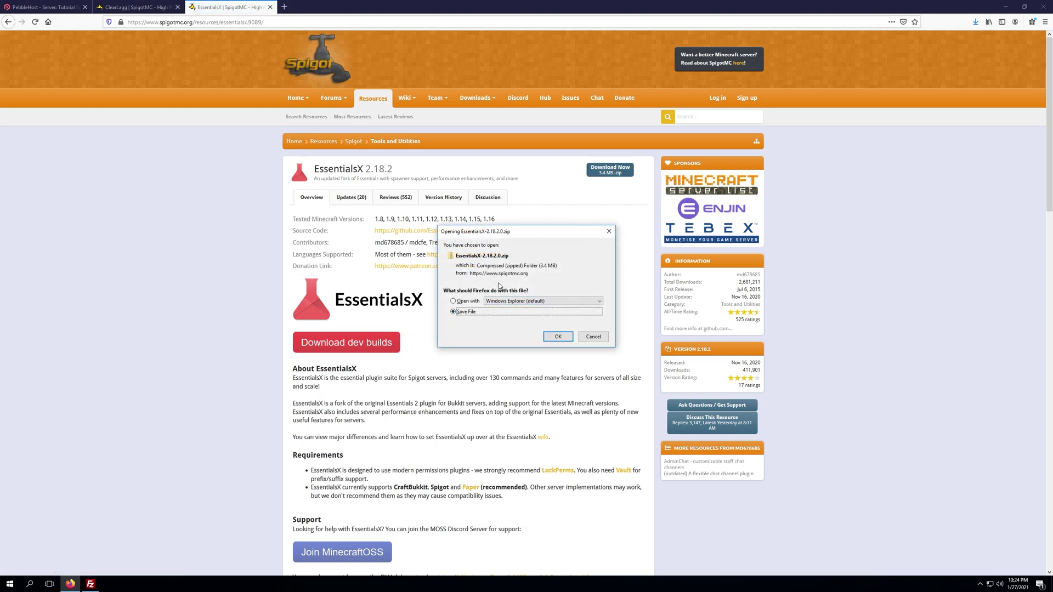
left_click(551, 338)
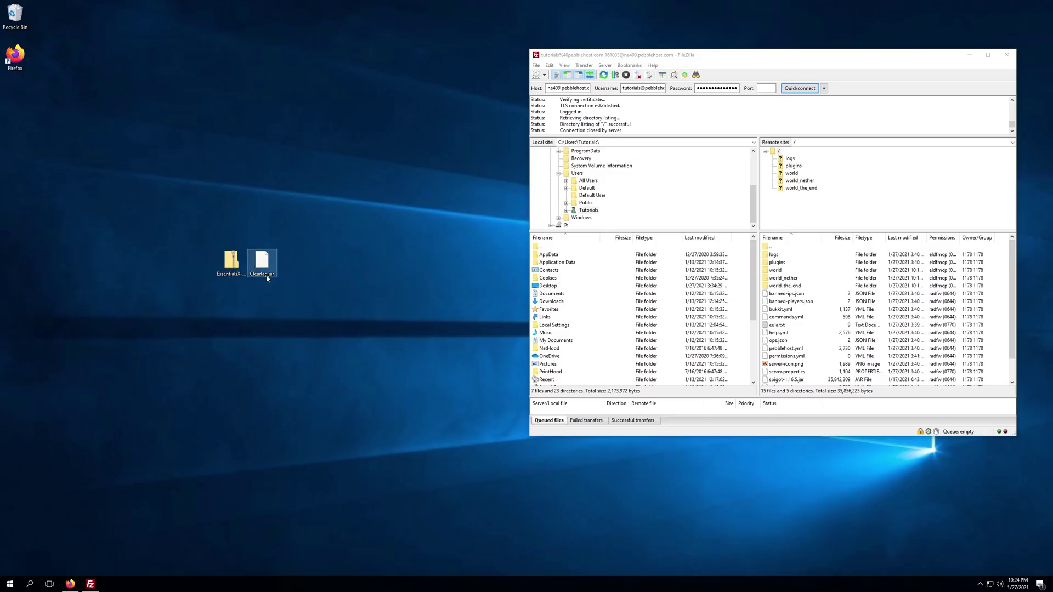
- Extract EssentialsX-2.18.2.0.jar from the zip onto the desktop beside Clearlag.jar
double_click(231, 262)
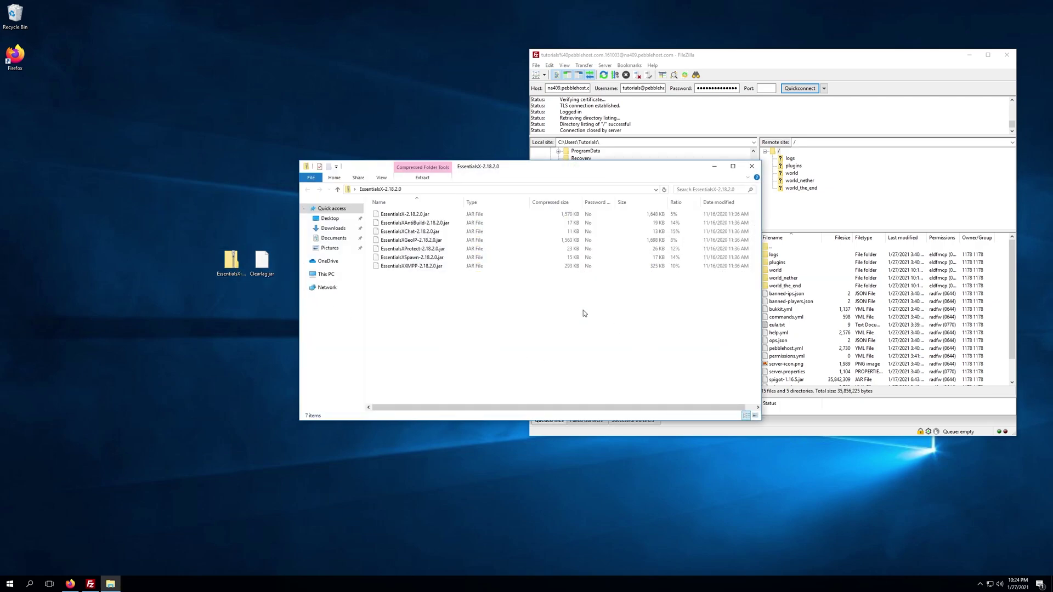
left_click(433, 217)
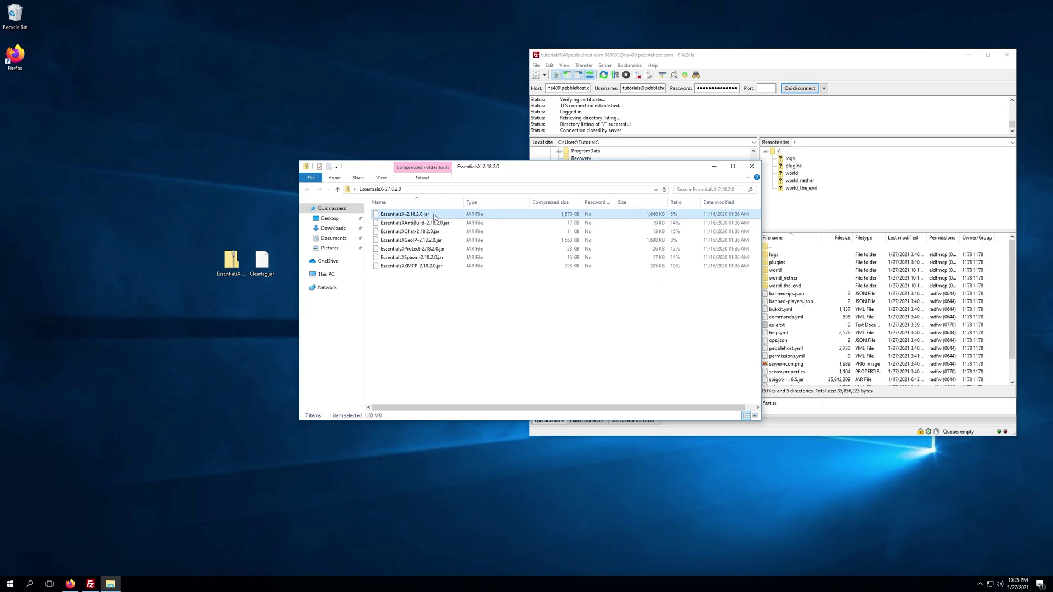
left_click_drag(444, 216, 209, 189)
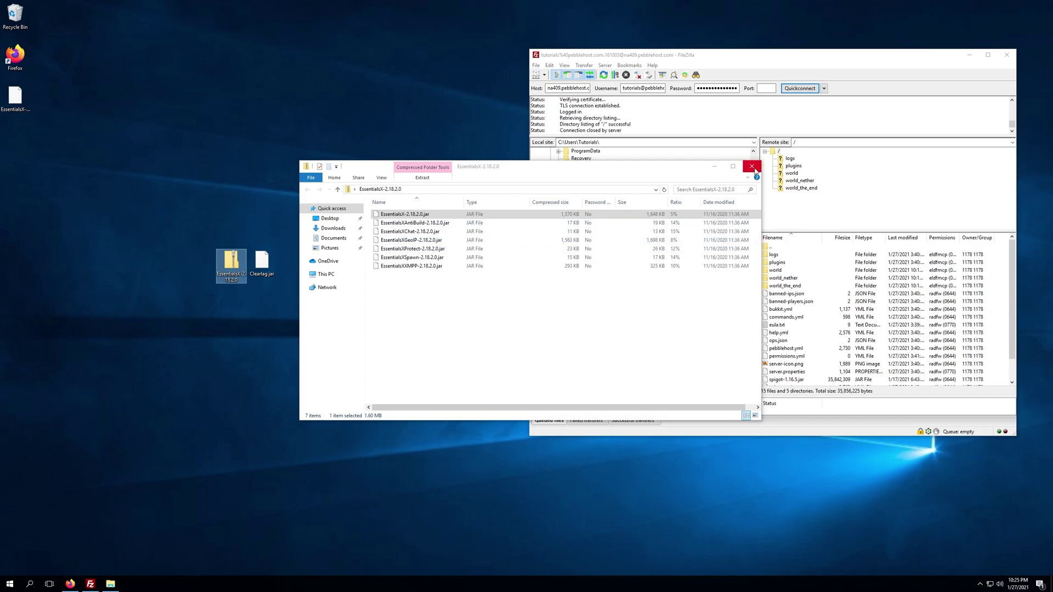
left_click(751, 166)
left_click_drag(14, 97, 297, 259)
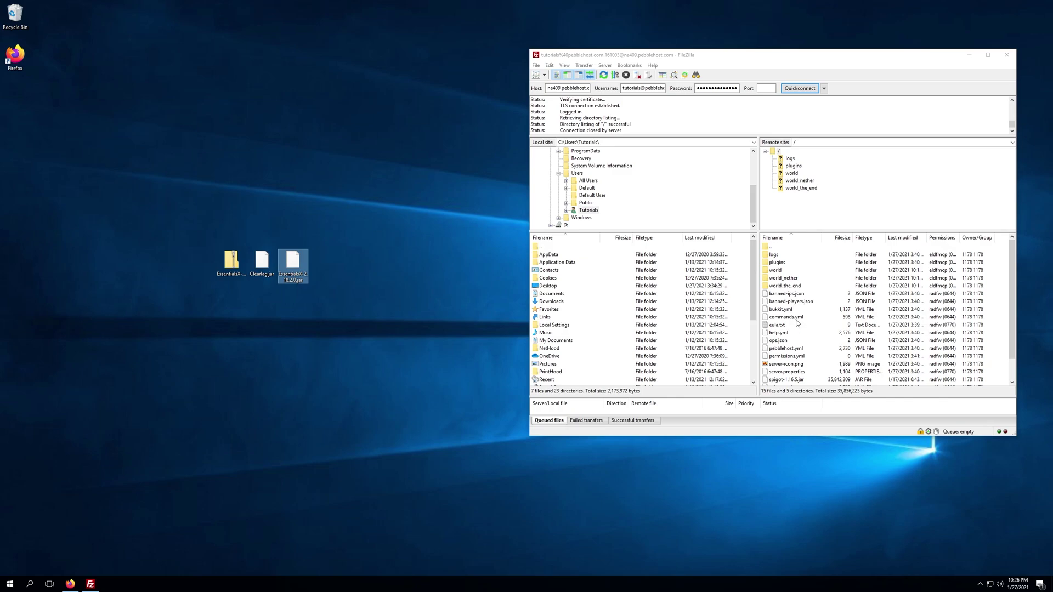
- Look up the server's FTP address in PebbleHost, then minimize Firefox to reveal FileZilla
left_click(70, 584)
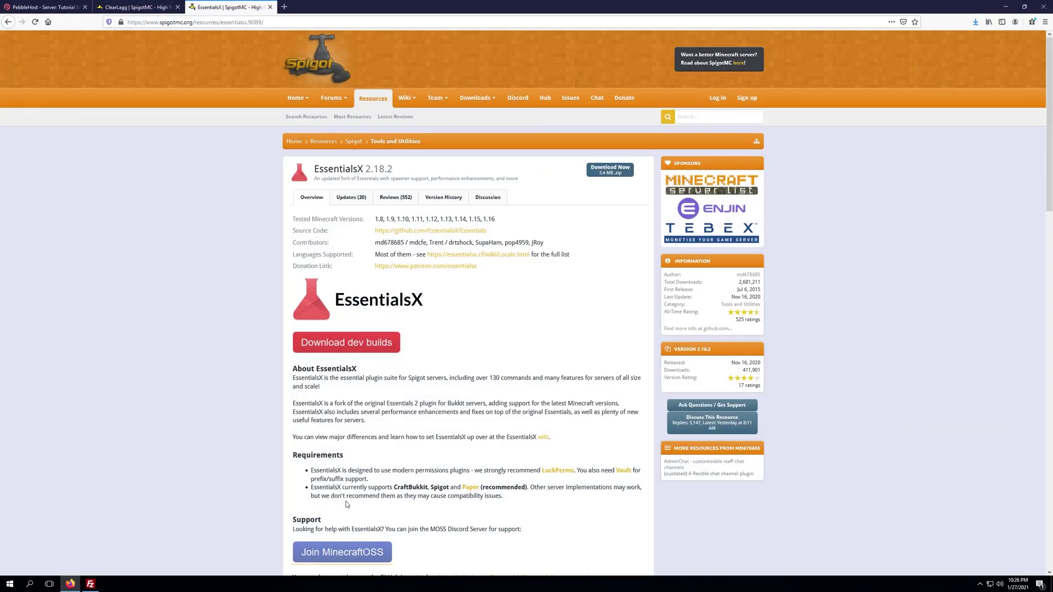
left_click(31, 10)
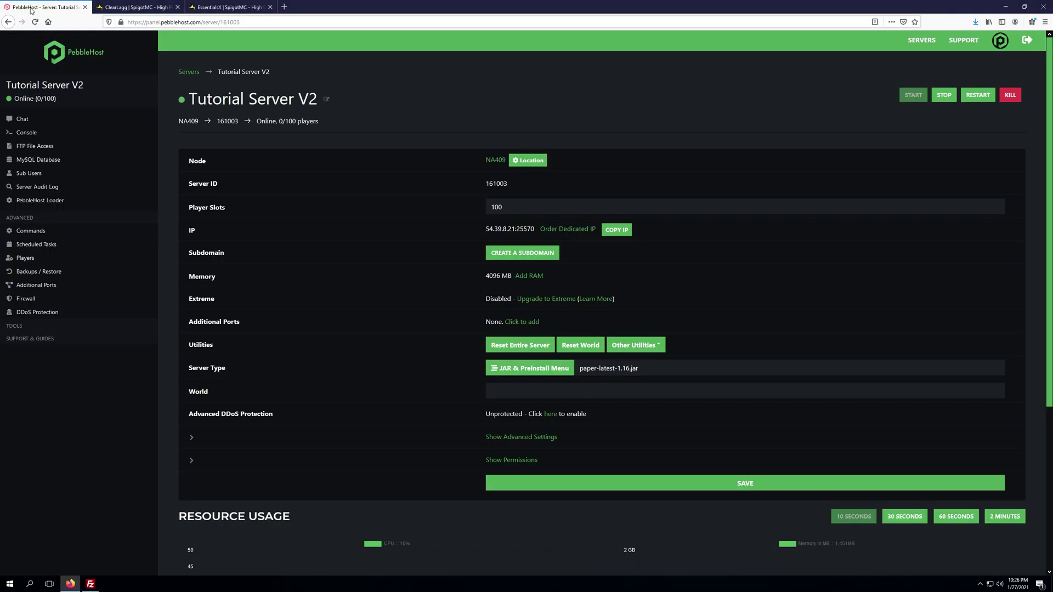
left_click(35, 147)
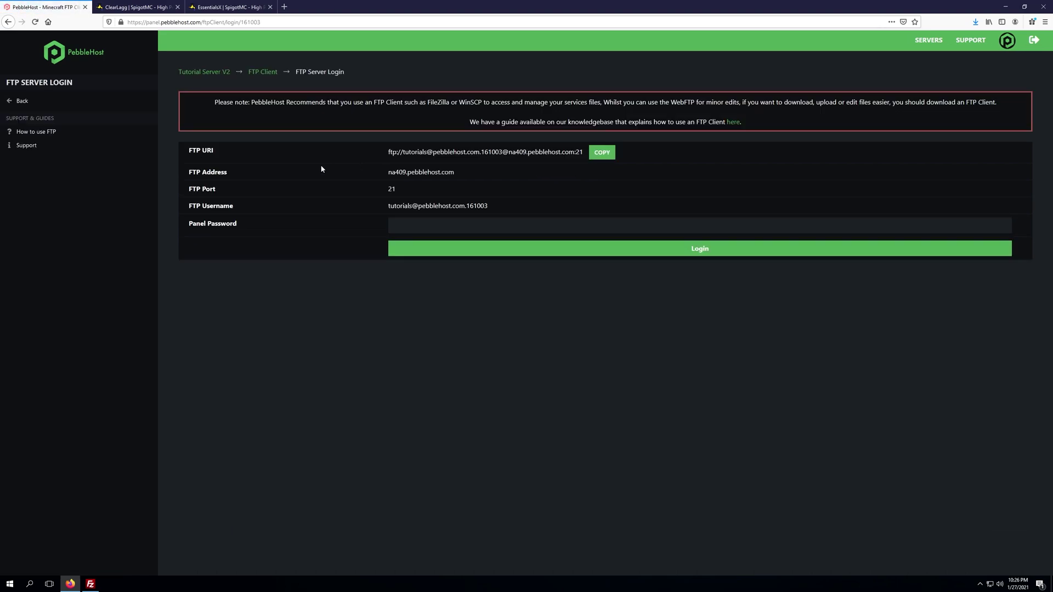
left_click(494, 174)
left_click(1006, 6)
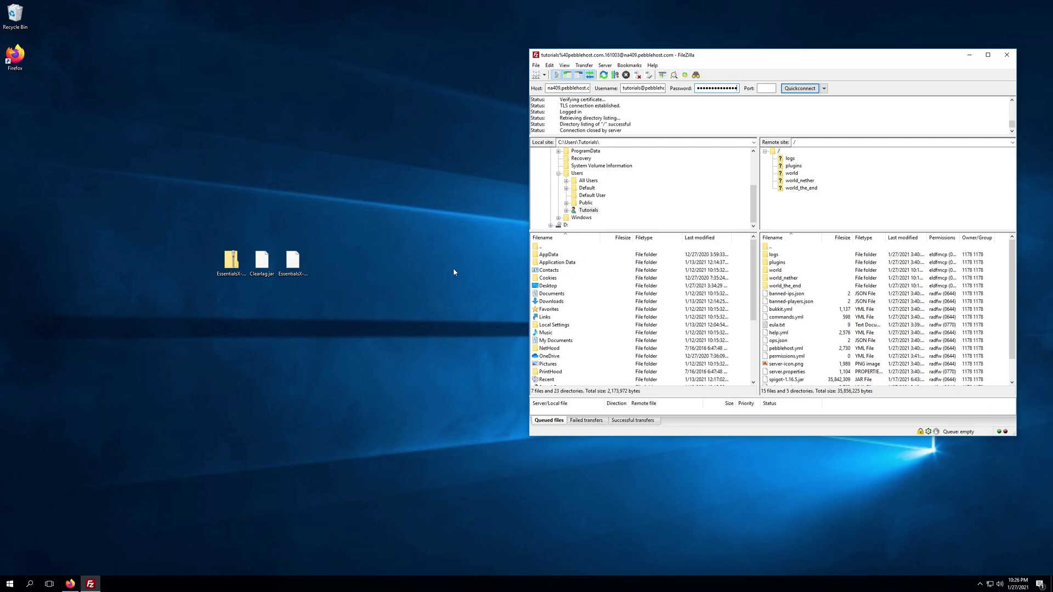
- Upload Clearlag.jar and EssentialsX-2.18.2.0.jar into the server's plugins folder via FileZilla
left_click_drag(316, 300, 796, 267)
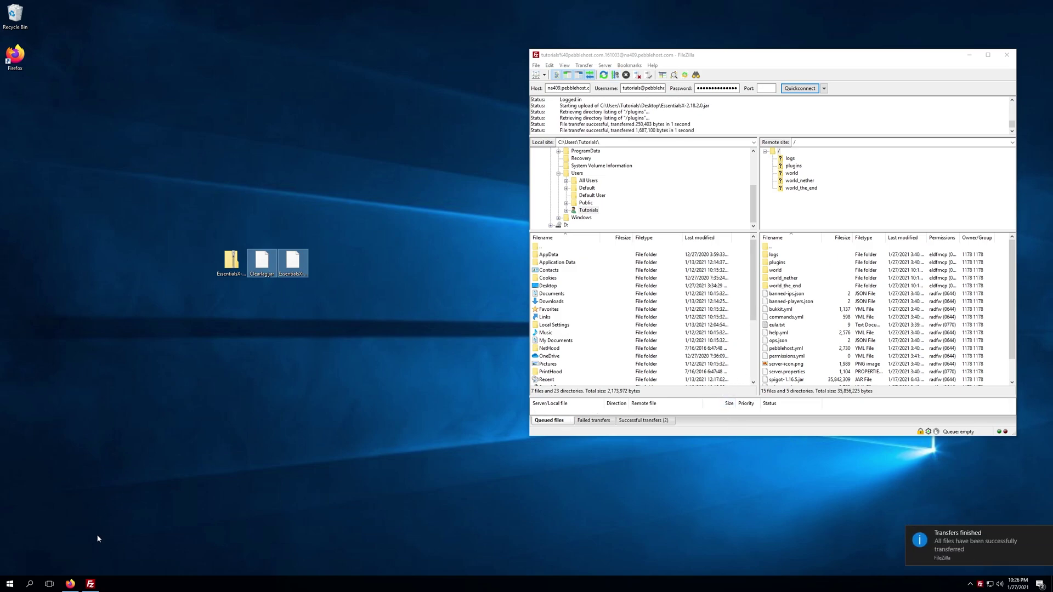
left_click(70, 584)
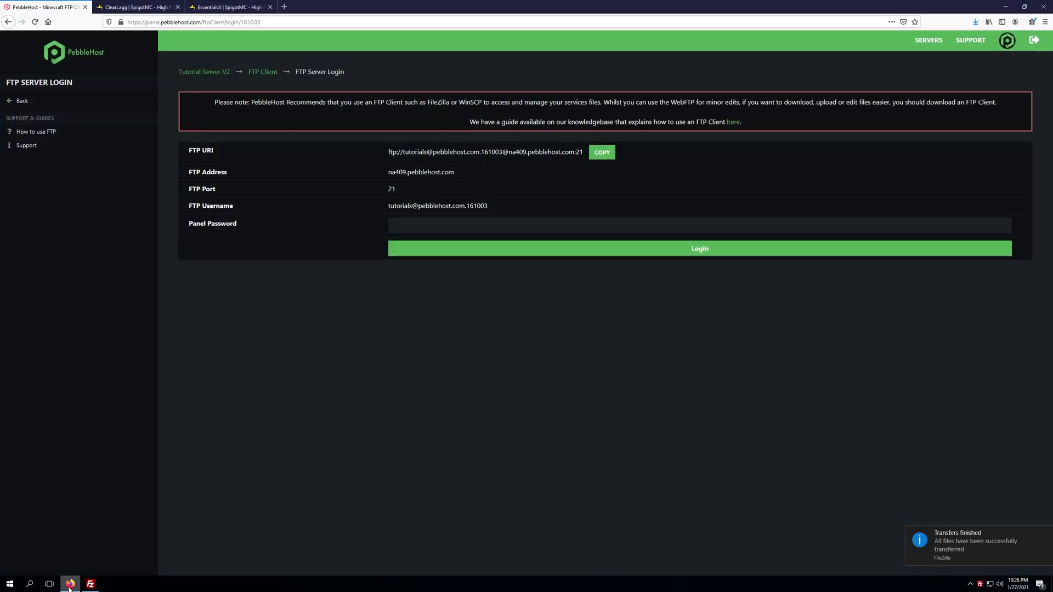
- Open Tutorial Server V2's console and locate the ClearLag v3.2.0 enable line
left_click(23, 106)
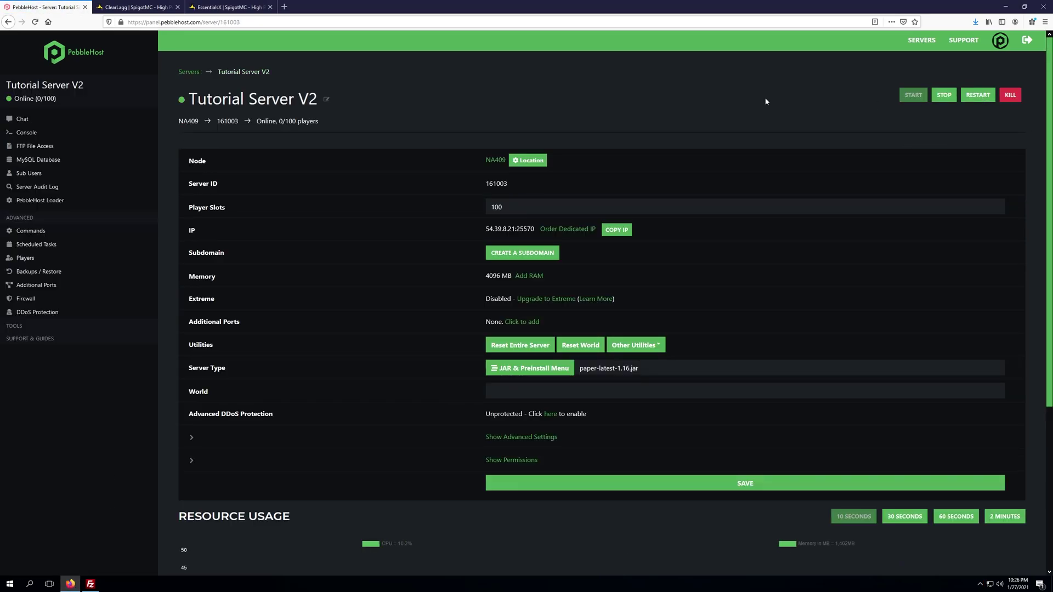
left_click(26, 132)
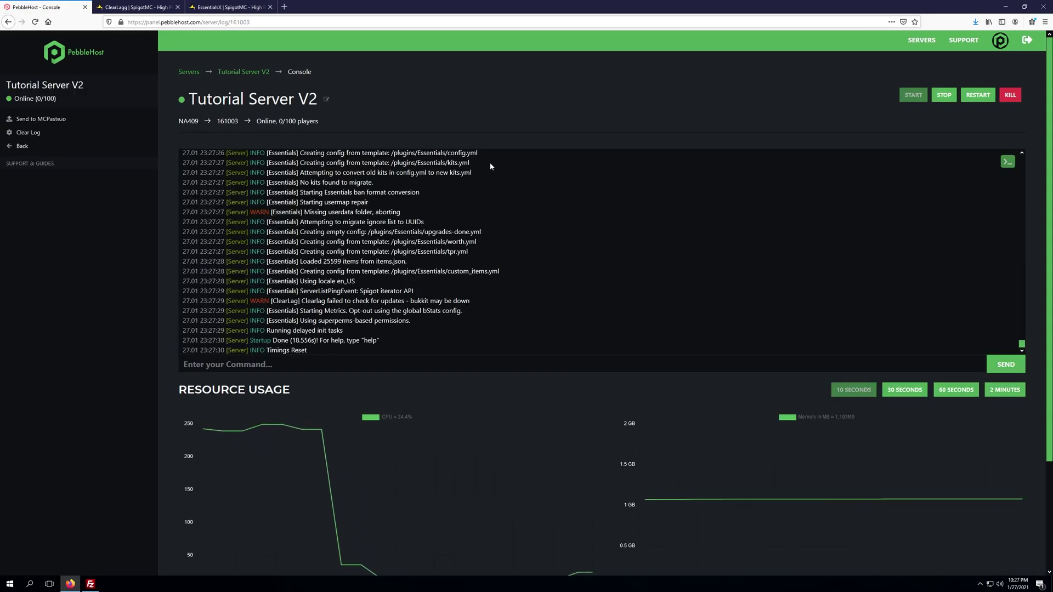
scroll(452, 275, "up", 5)
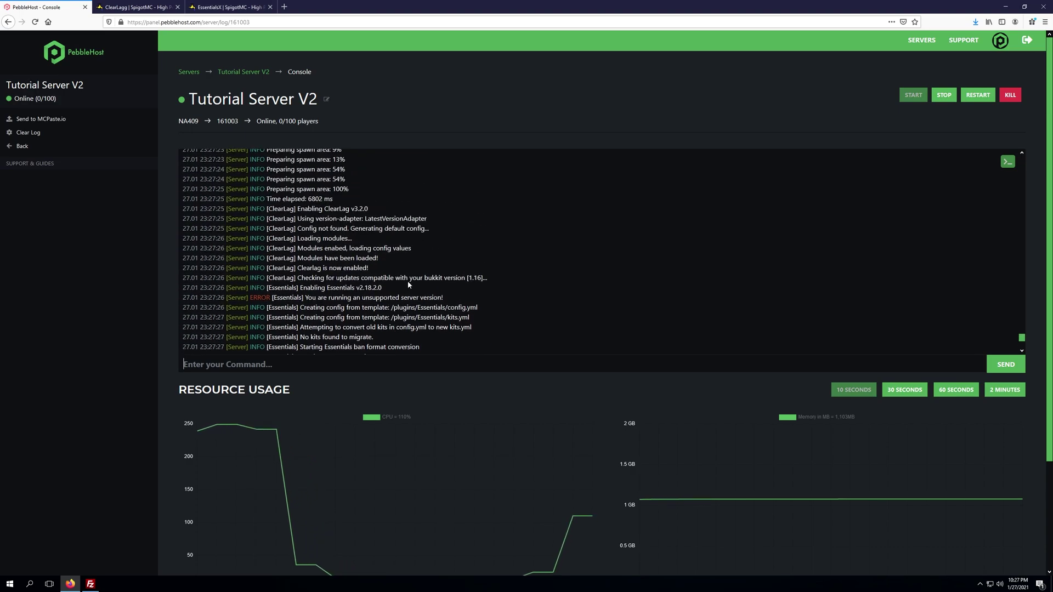
scroll(558, 311, "down", 2)
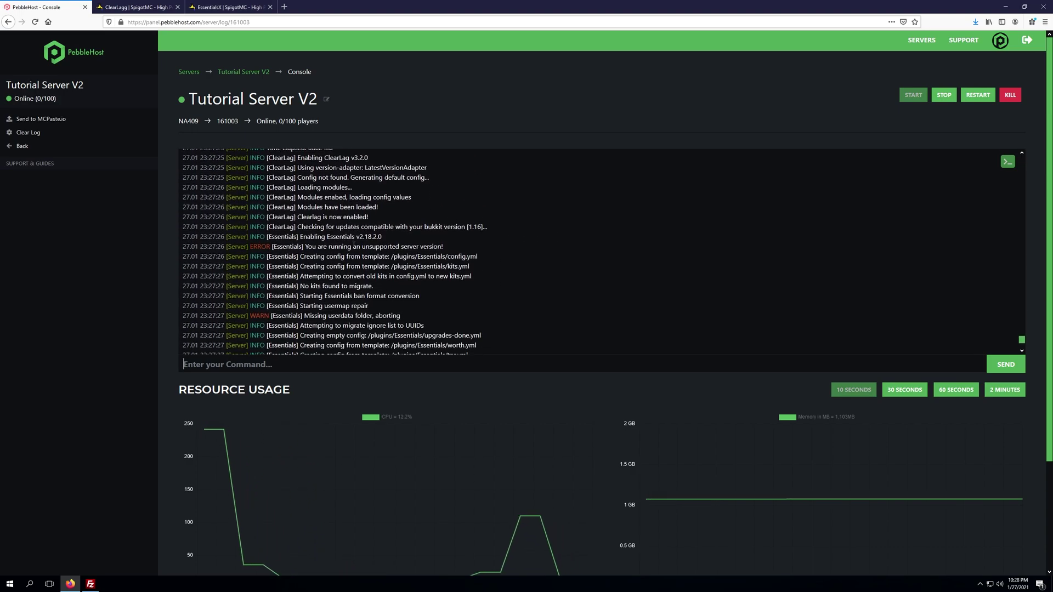
scroll(330, 236, "up", 2)
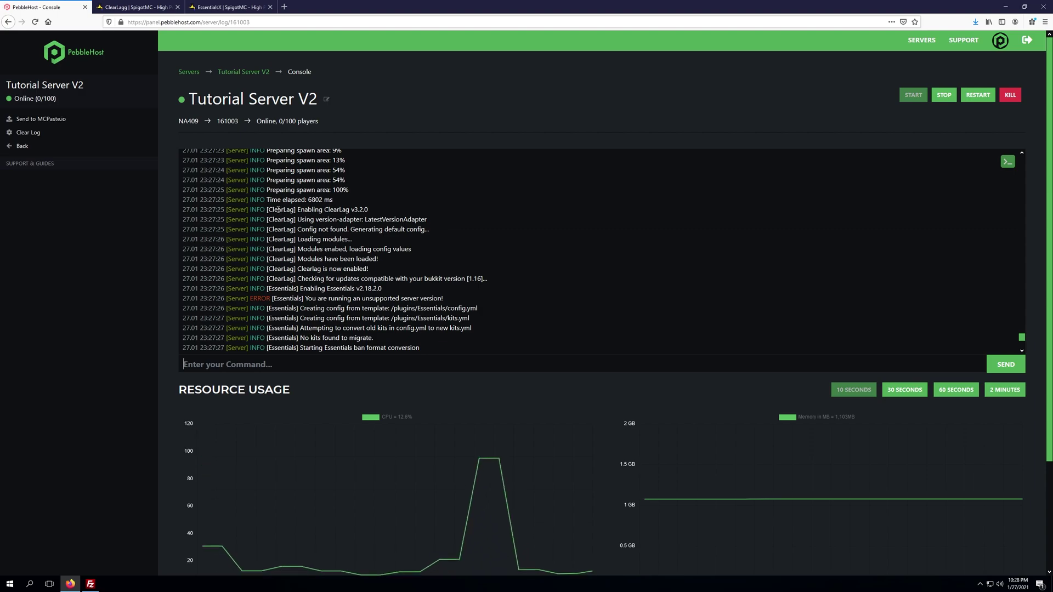
left_click_drag(298, 210, 369, 211)
left_click(407, 211)
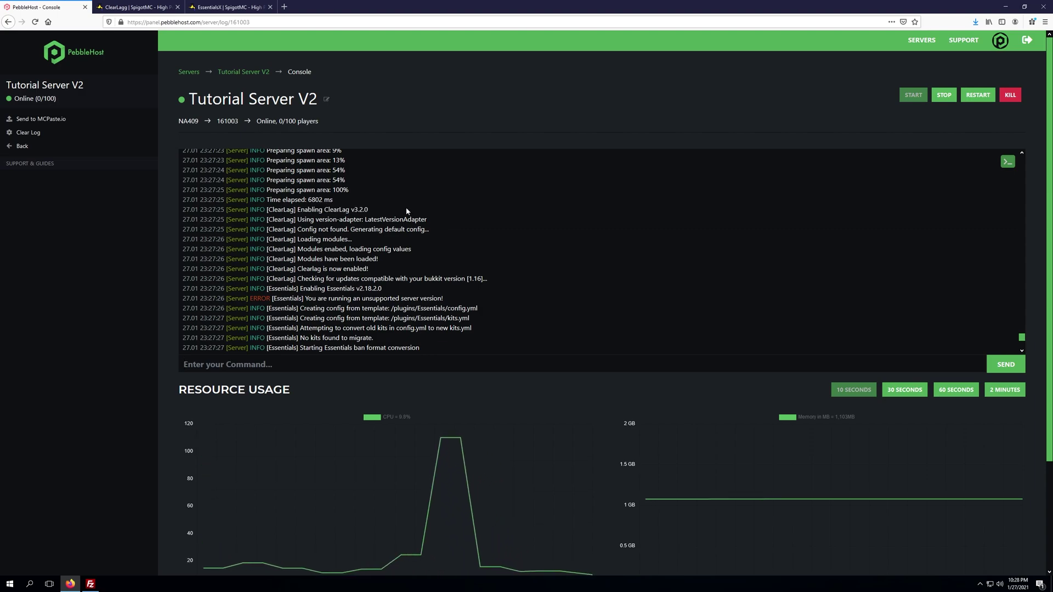
- Check the Essentials v2.18.2.0 lines and the unsupported server version error in the log
scroll(329, 208, "down", 4)
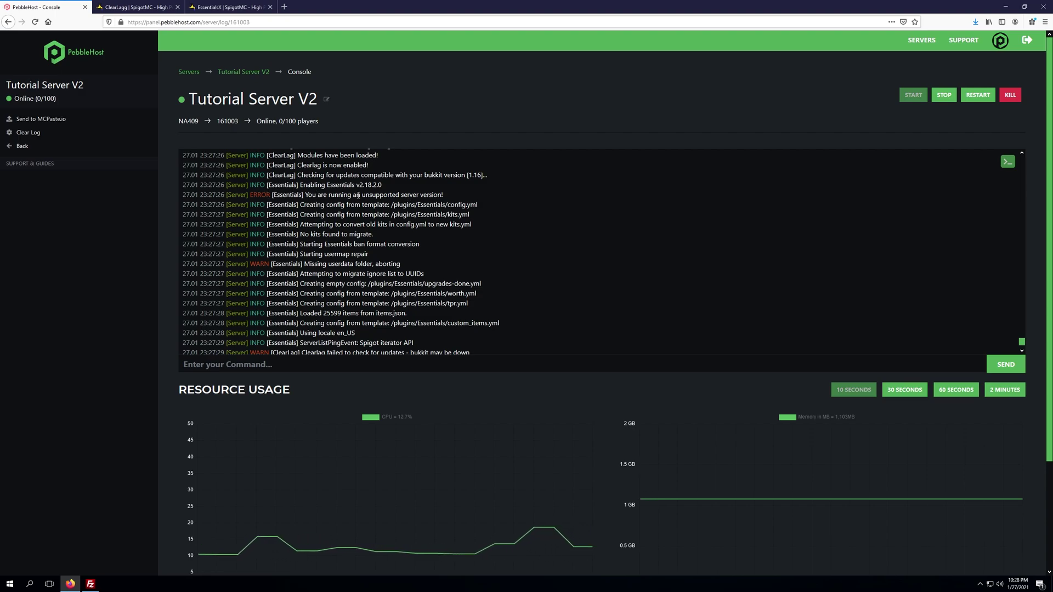
left_click_drag(462, 193, 308, 193)
left_click(308, 193)
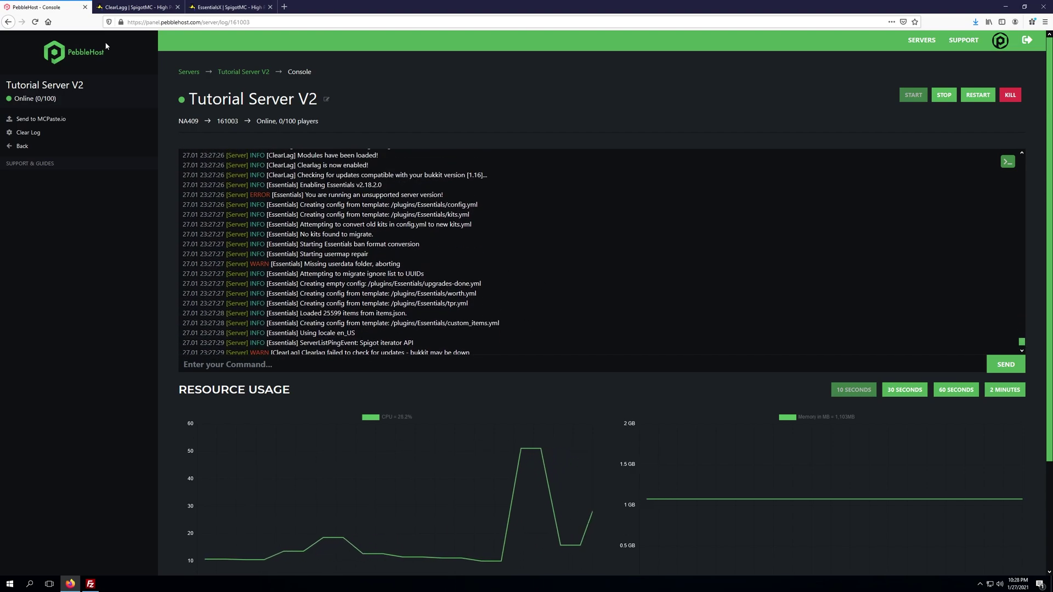
left_click(134, 8)
- Check the EssentialsX page's tested Minecraft versions, 1.8 through 1.16
left_click(237, 9)
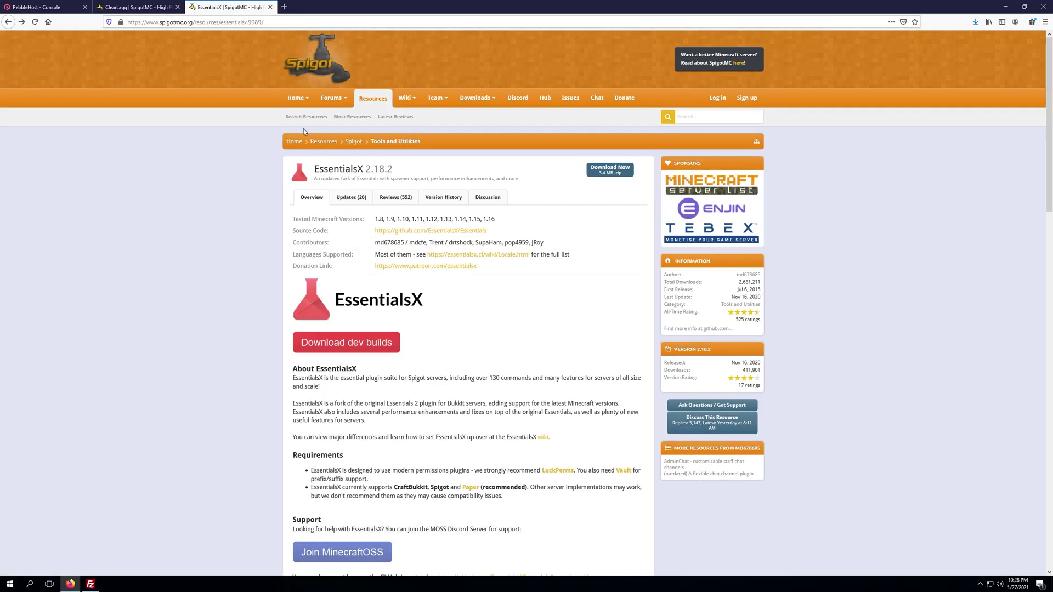
left_click_drag(496, 219, 382, 219)
left_click(320, 223)
left_click_drag(528, 223, 357, 220)
left_click(371, 223)
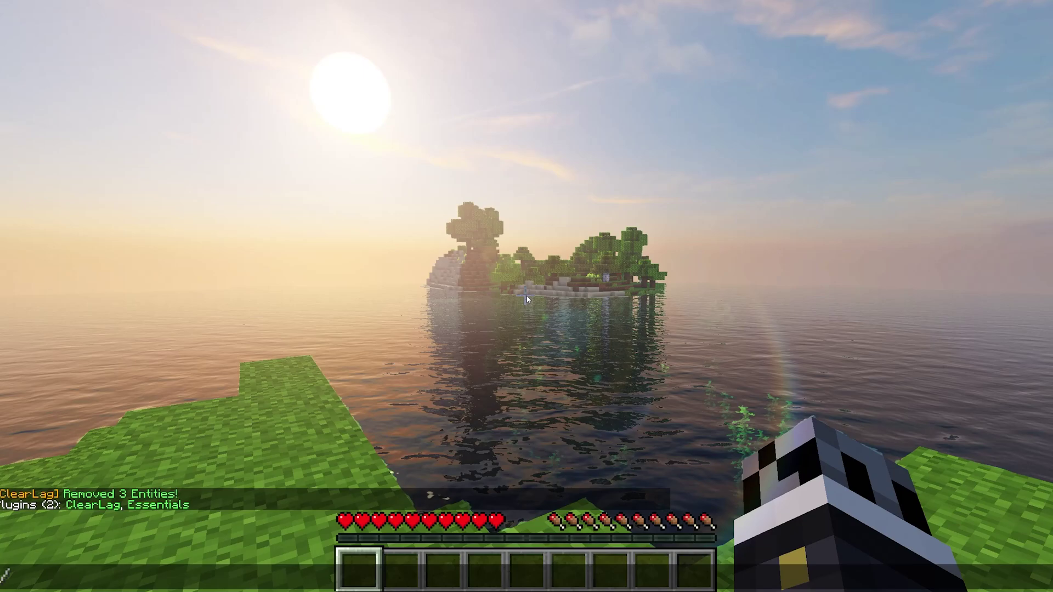
- Open Minecraft's chat to enter a command
key("slash")
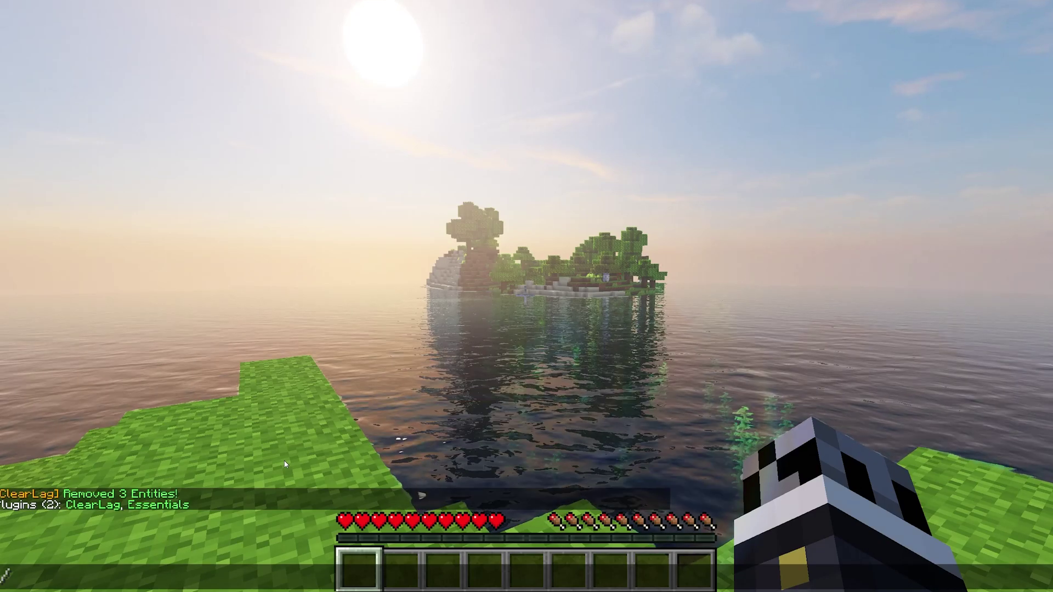
- Run /help clearlag and /lagg to list the ClearLag commands
type("help ")
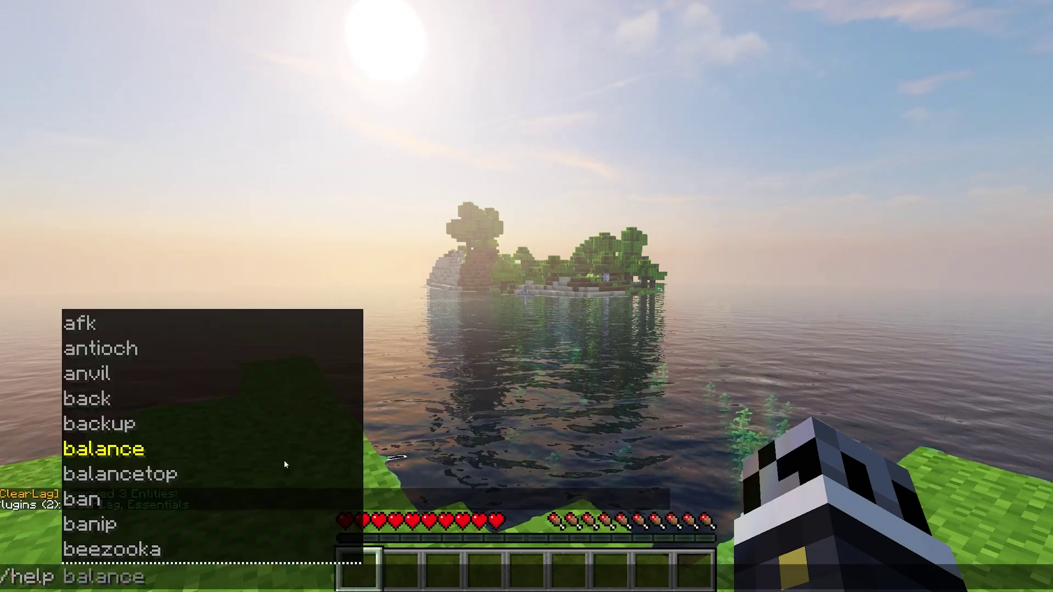
type("clearlag")
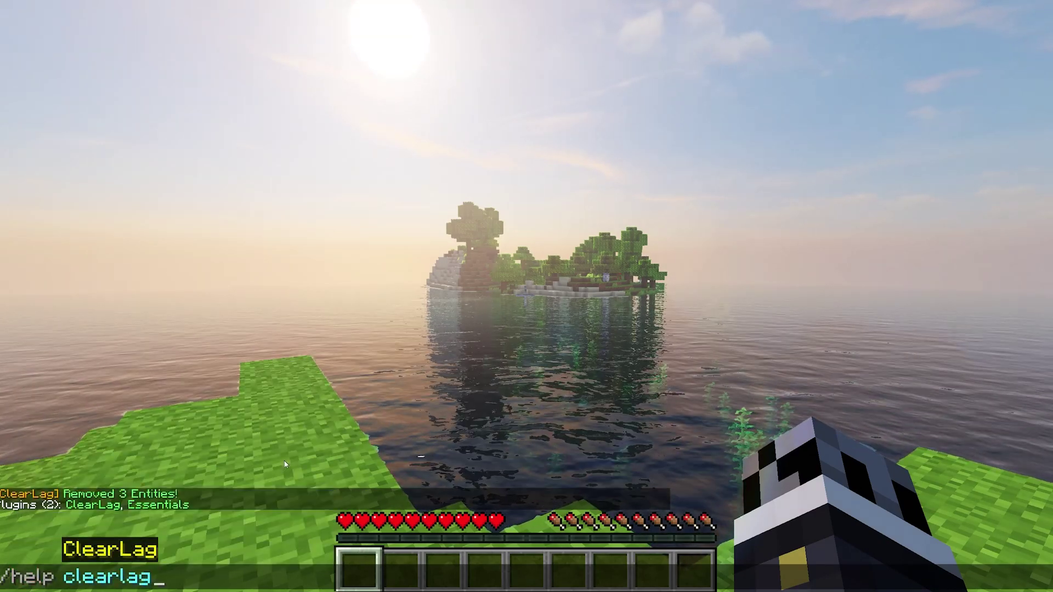
key("Return")
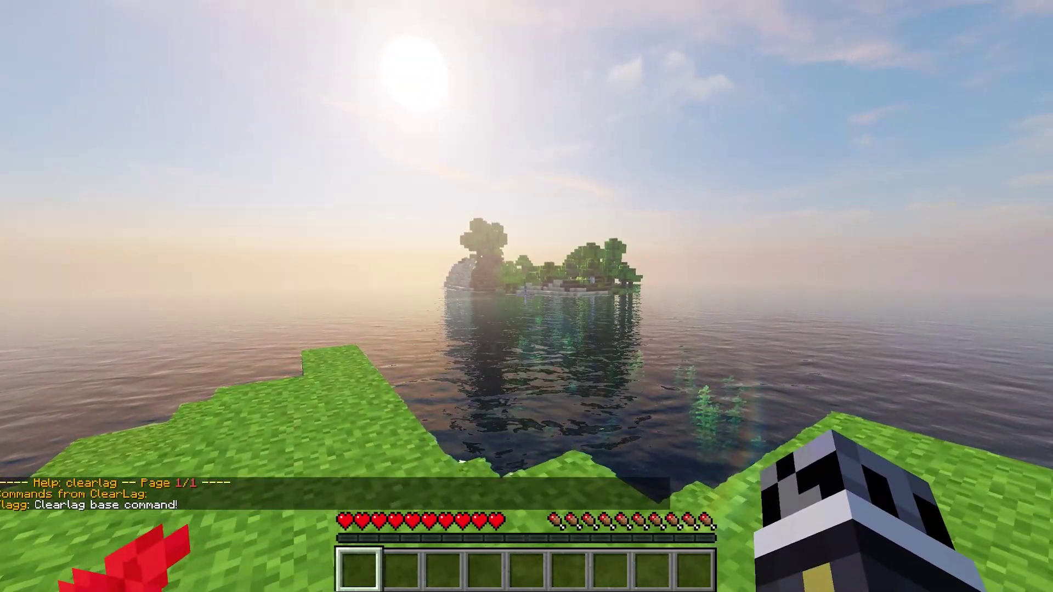
key("slash")
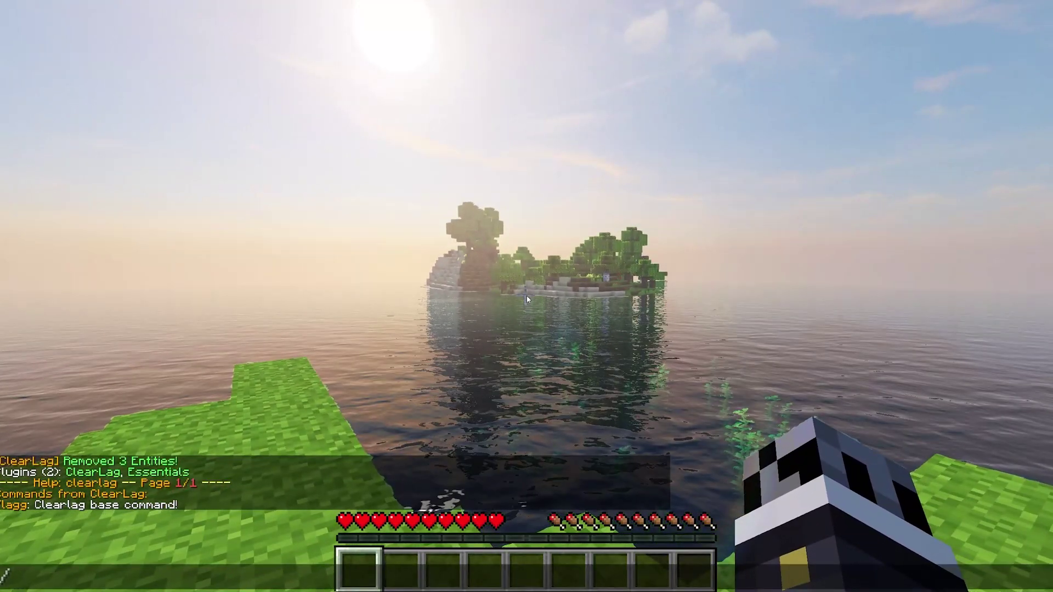
type("lagg")
key("Return")
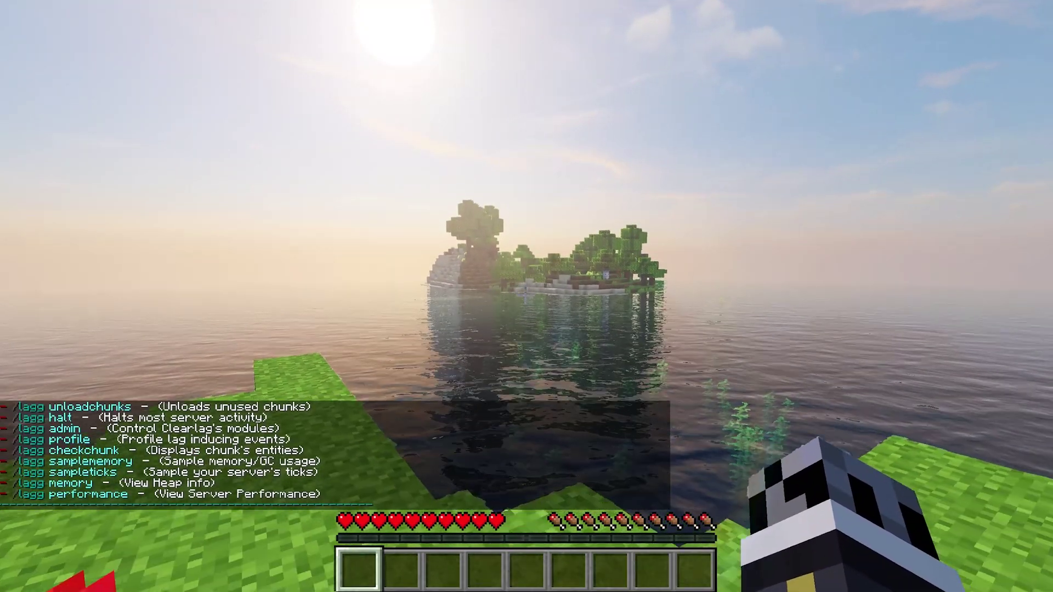
key("slash")
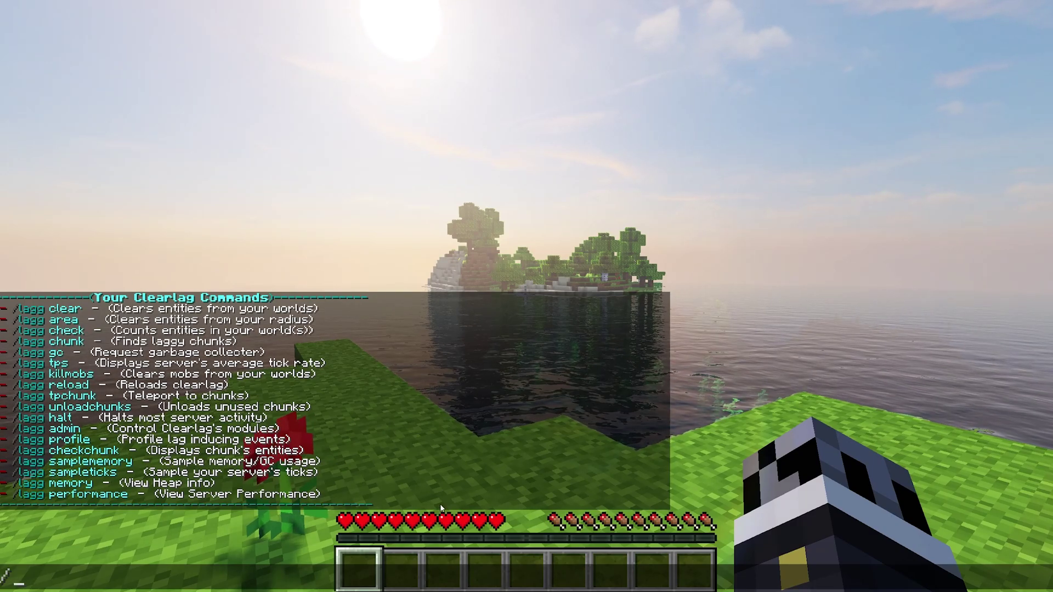
key("Escape")
- Run /help essentials and /help essentials 2 to show Essentials help pages 1 and 2
key("slash")
type("help ")
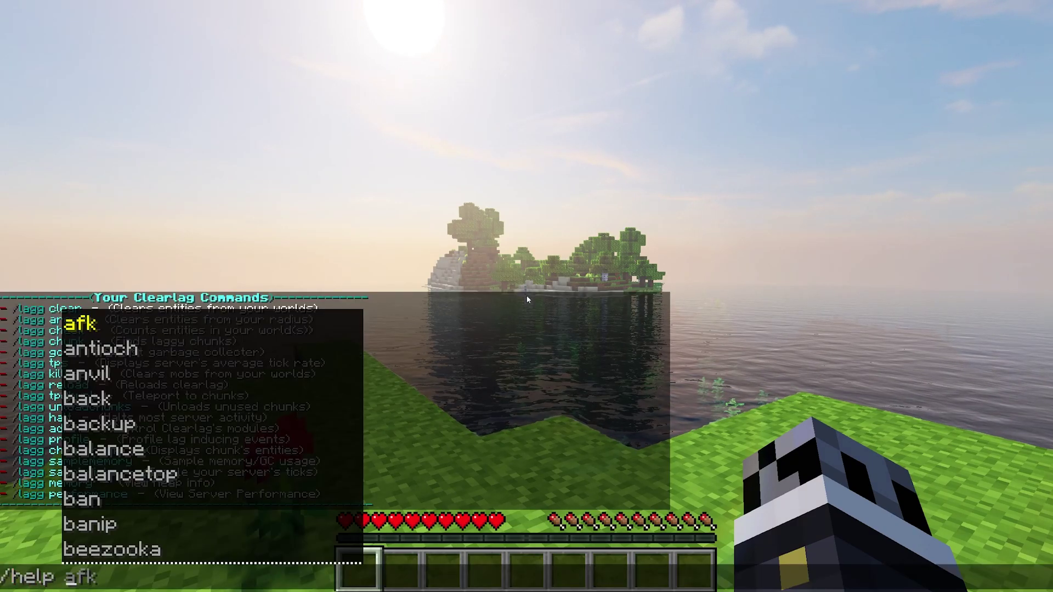
type("essentials")
key("Return")
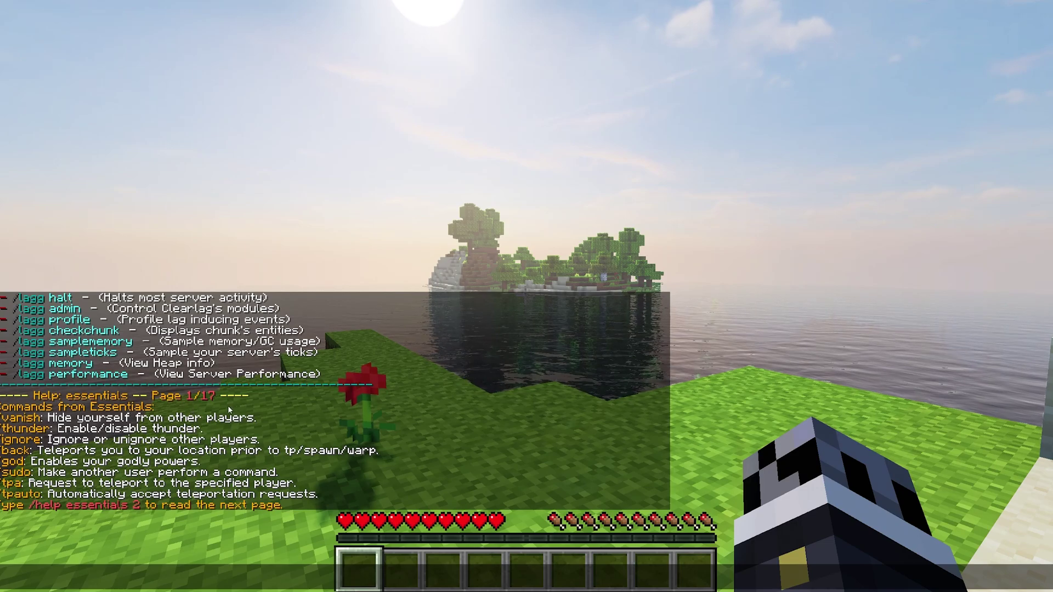
type("2")
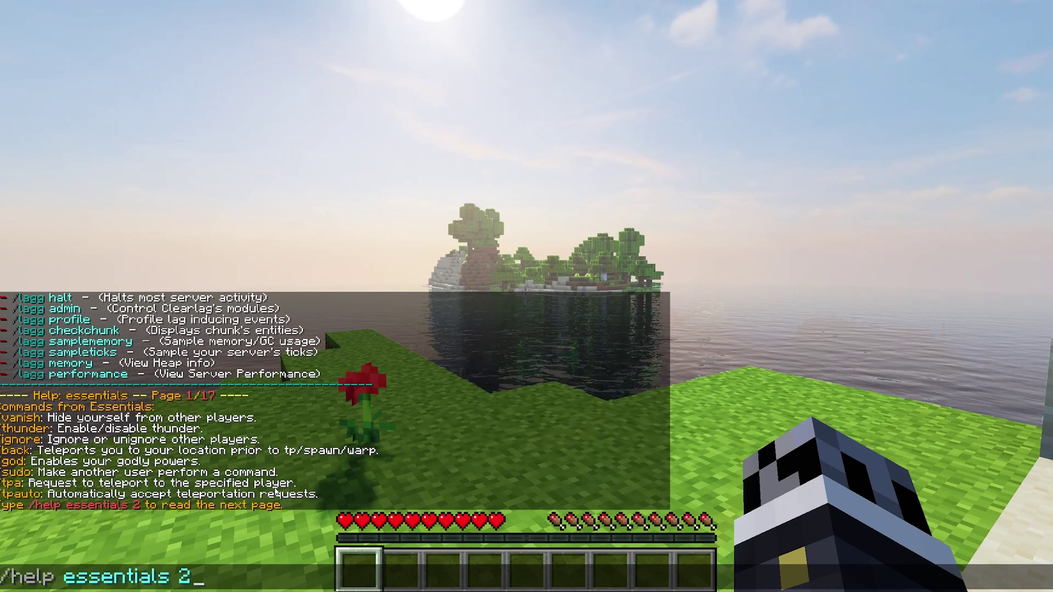
key("Return")
key("t")
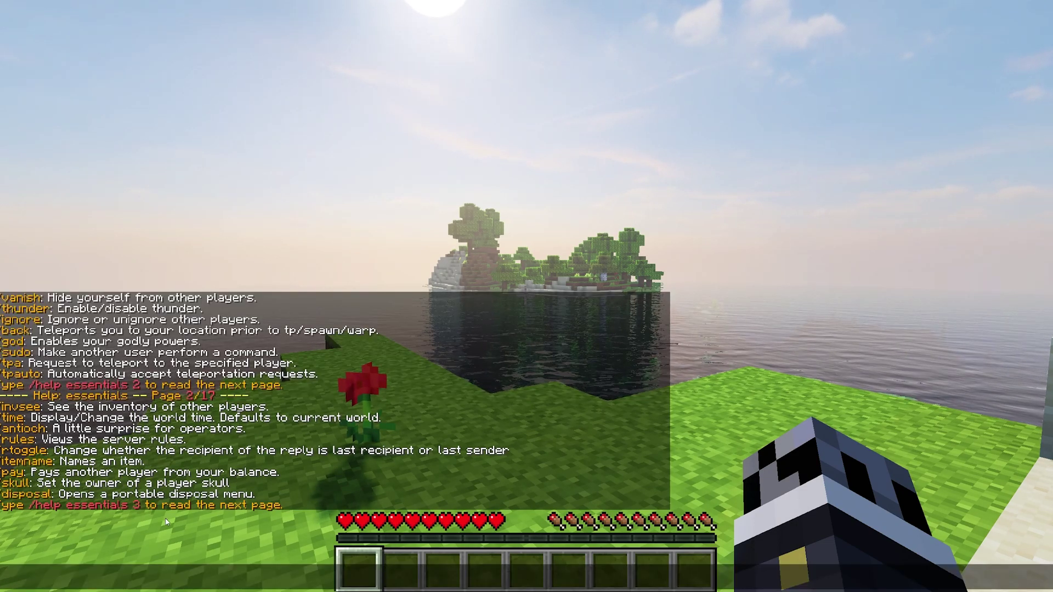
- Close chat and walk across the island's sand and grass ledges toward the birch trees
key("Escape")
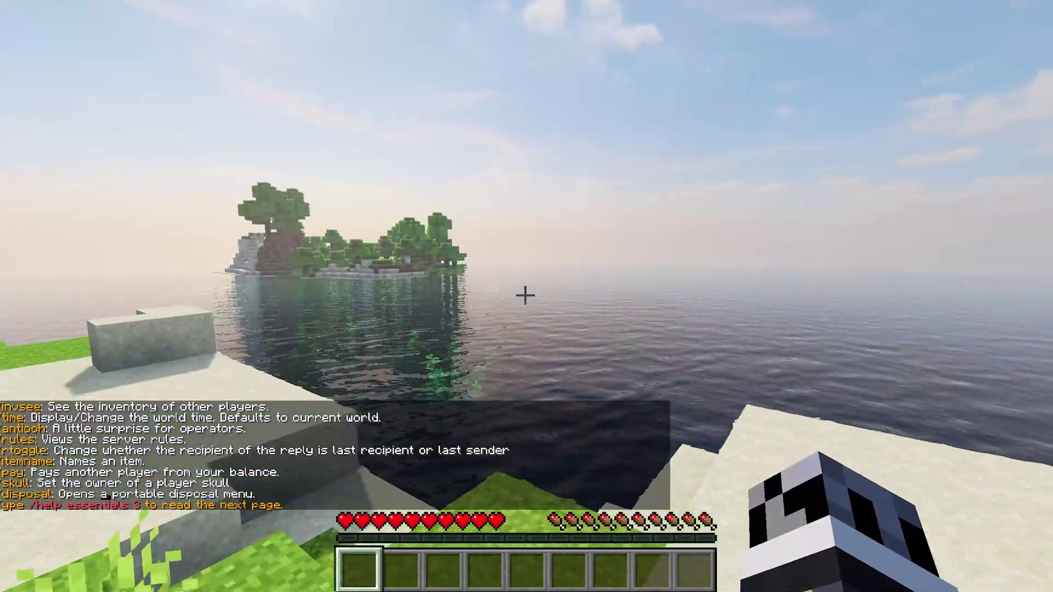
key("w")
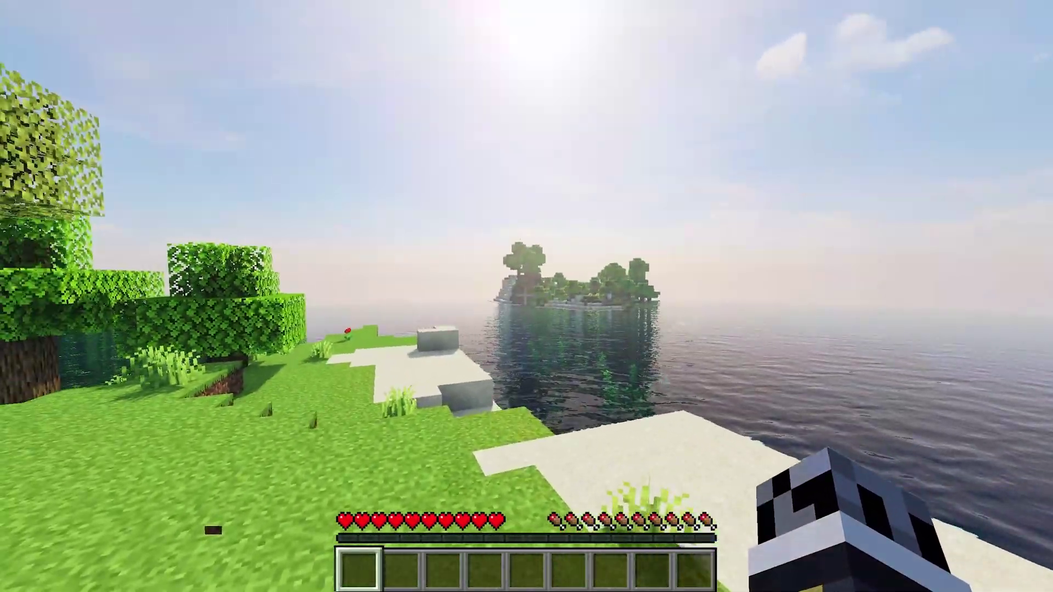
key("w")
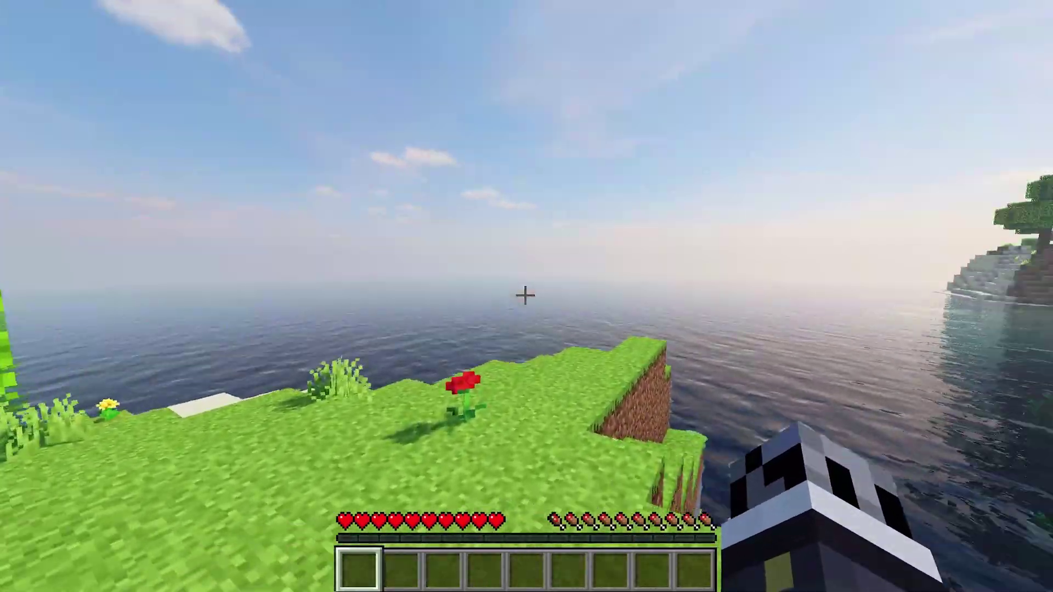
key("w")
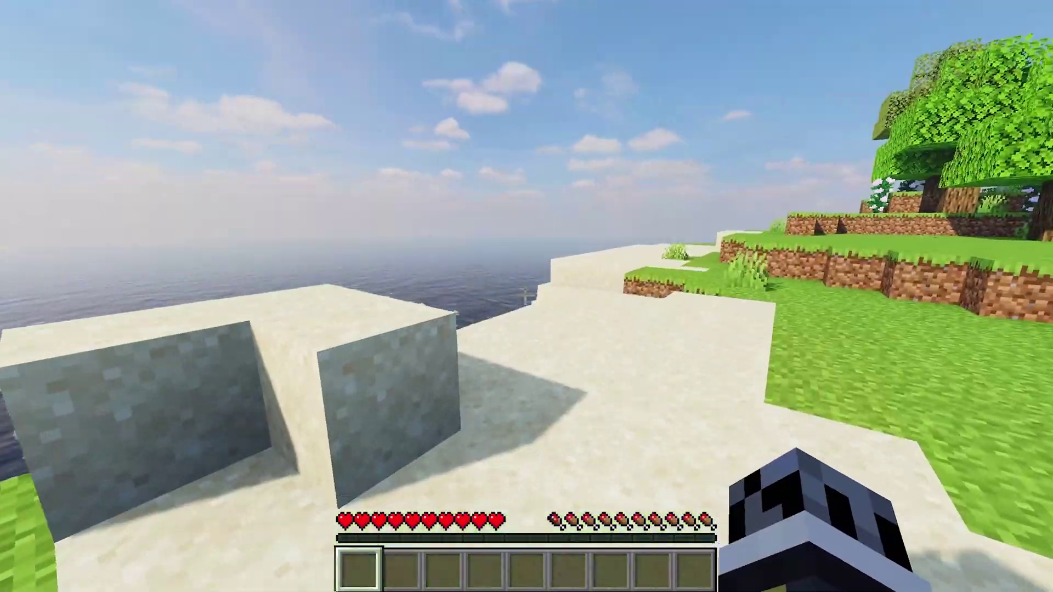
key("w")
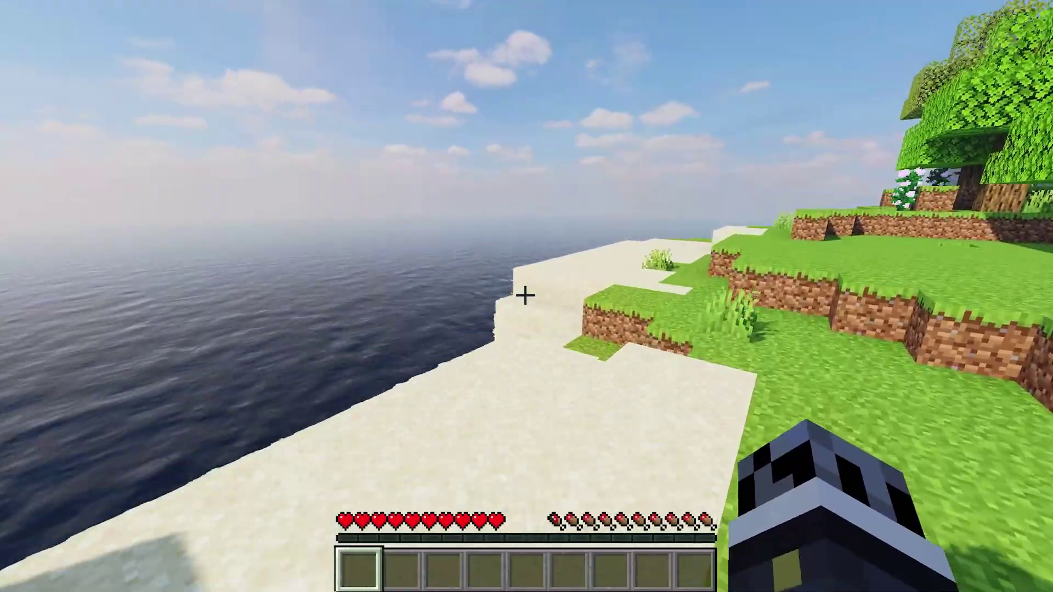
key("w")
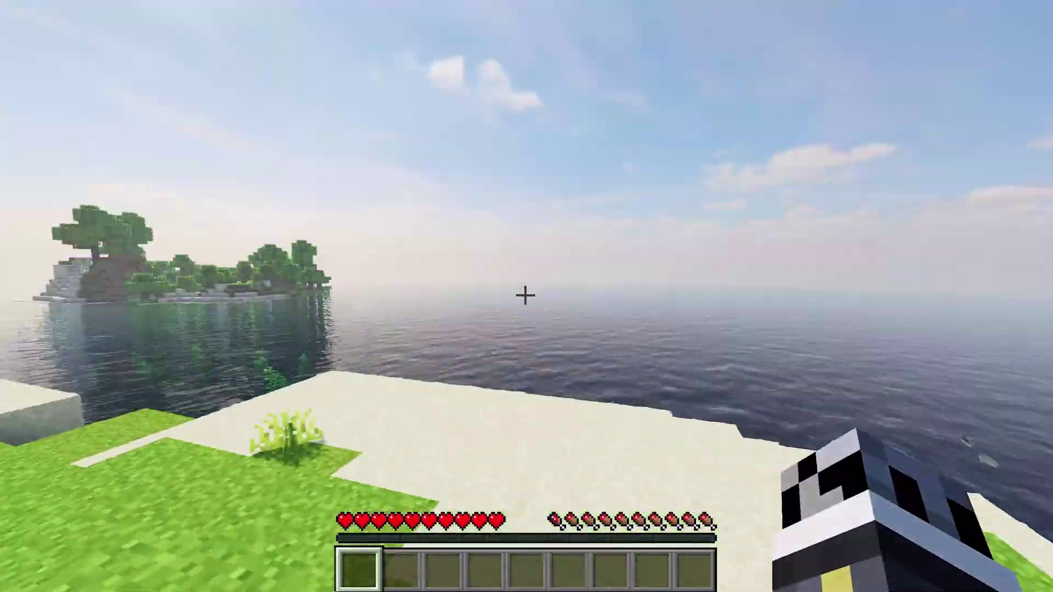
key("w")
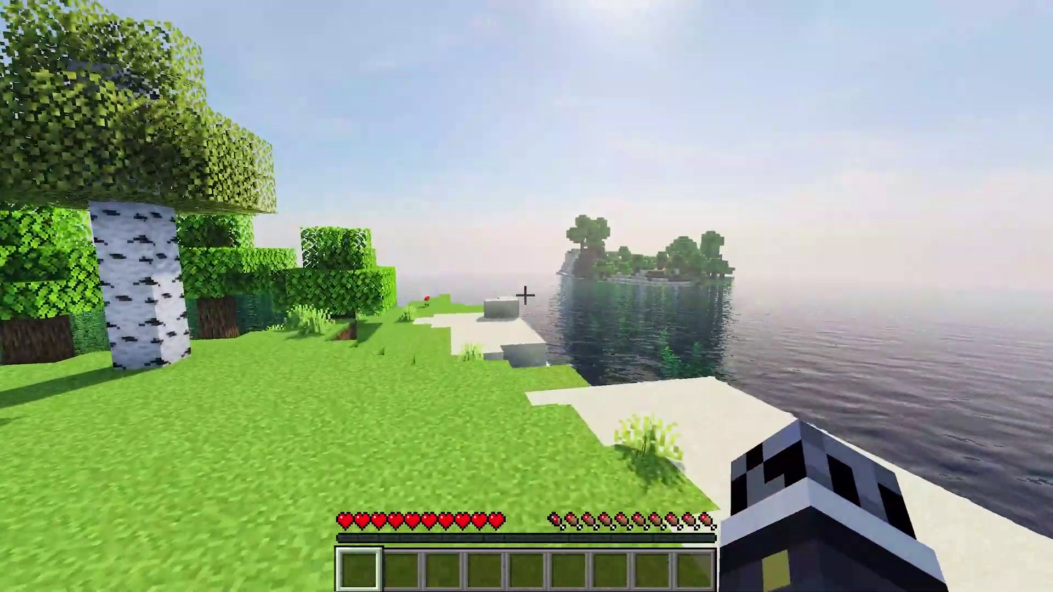
key("w")
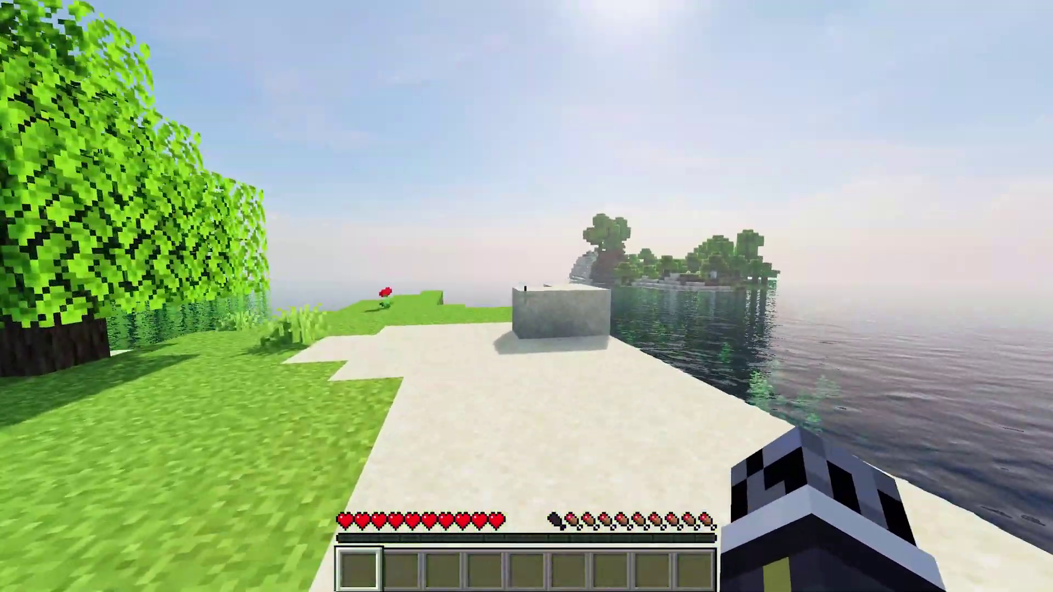
key("w")
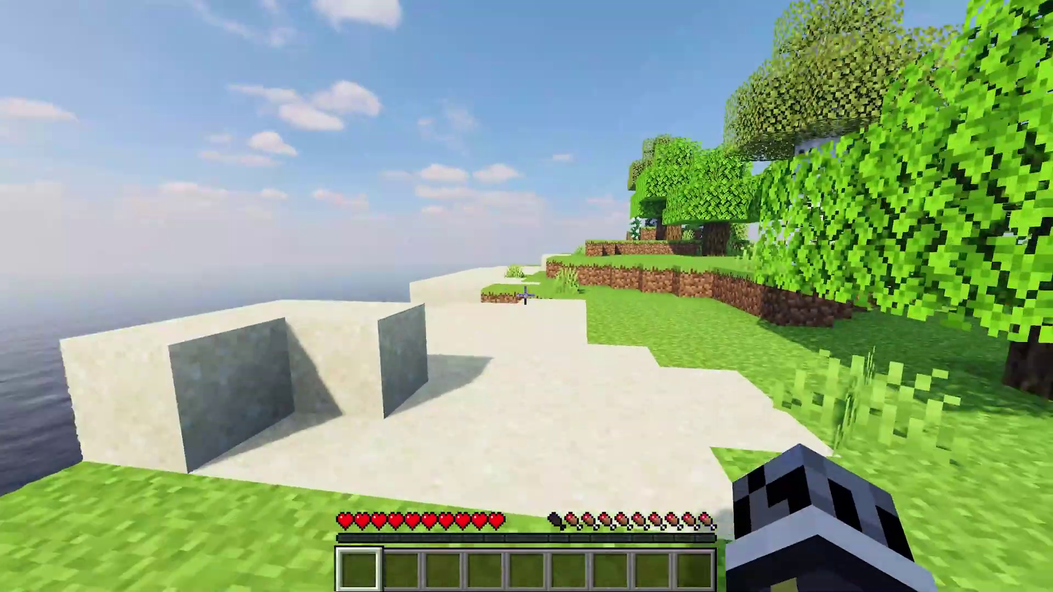
key("w")
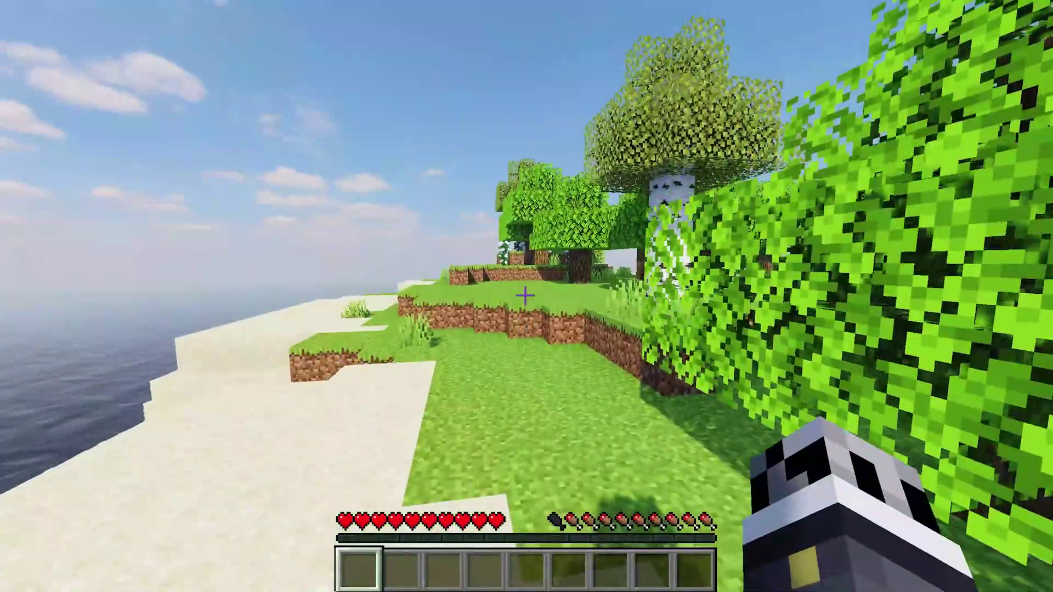
key("w")
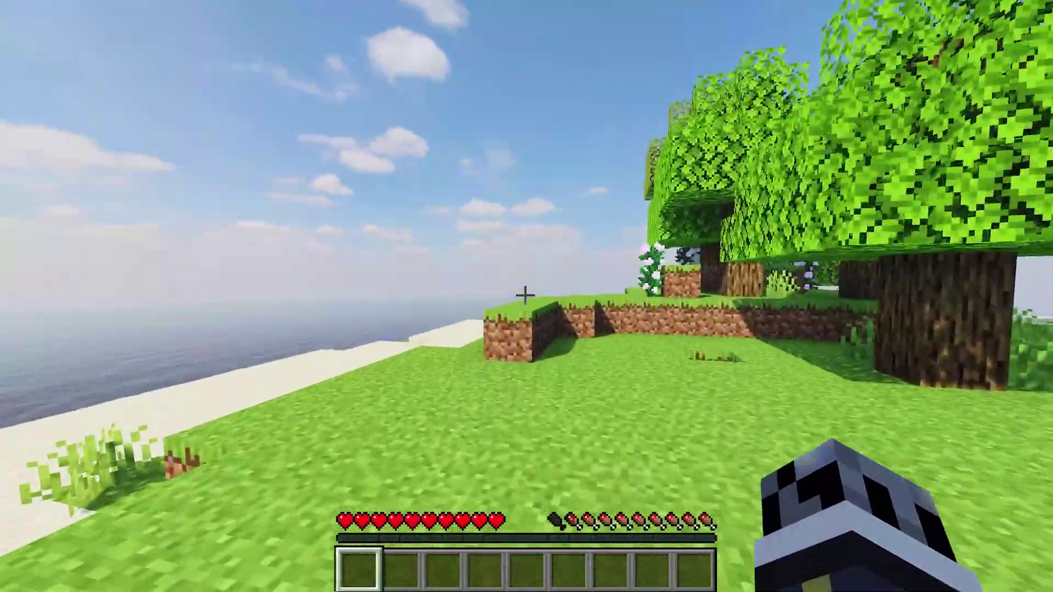
key("w")
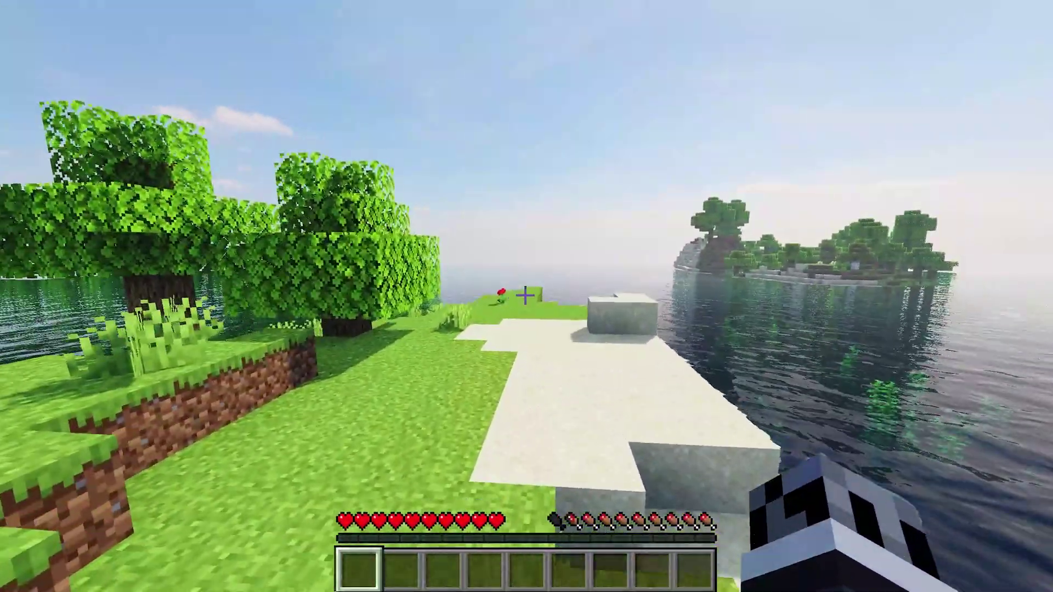
key("w")
key("w")
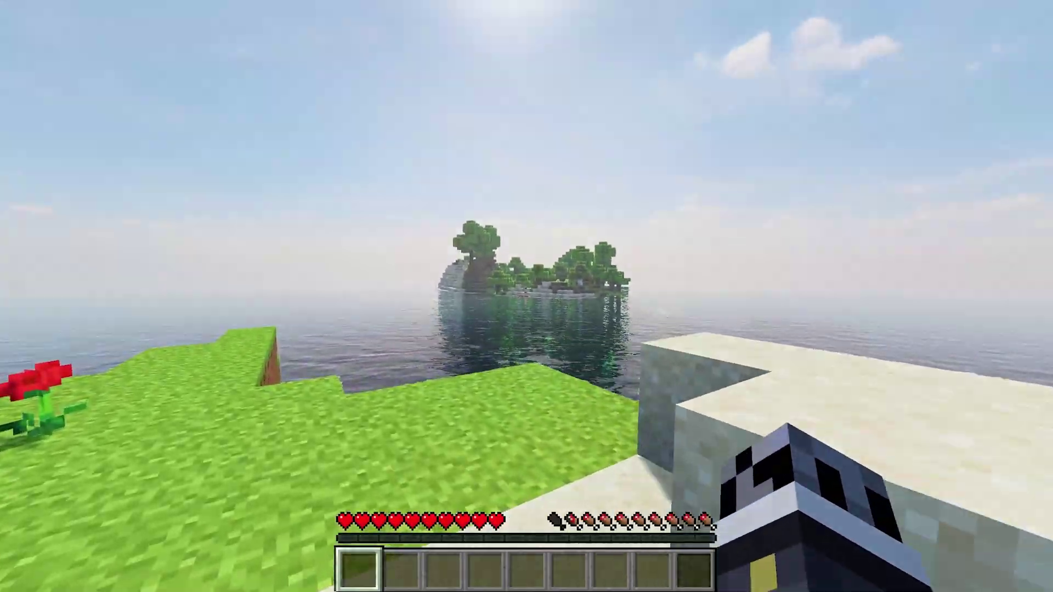